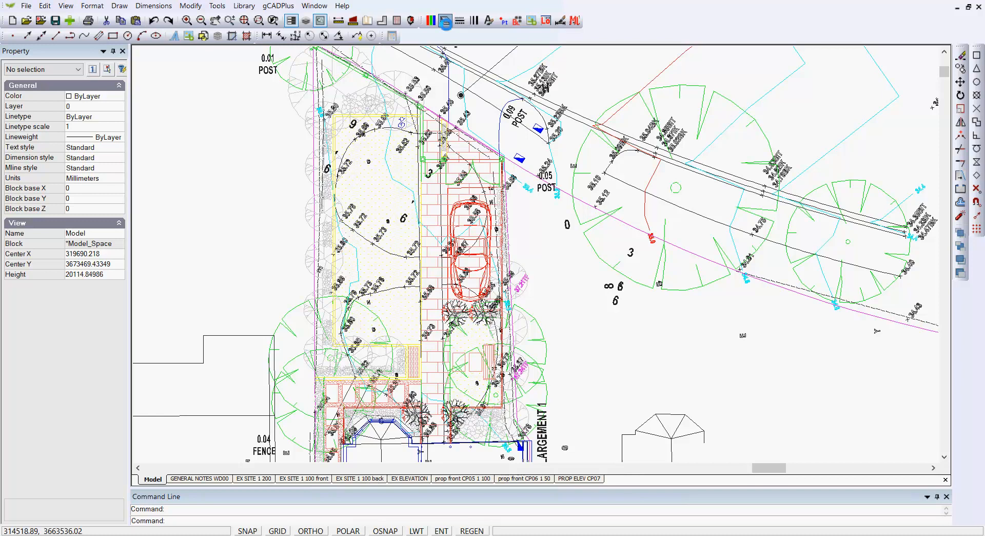
Examine the full layer list in the Layer Properties Manager for layers that hold no objects, closing it without changes.
left_click(446, 23)
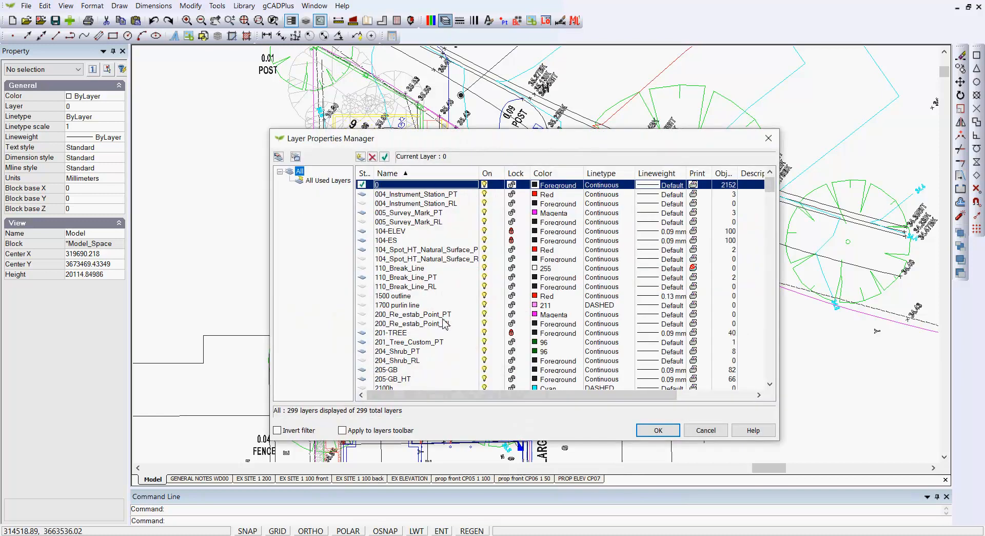
scroll(445, 324, "down", 2)
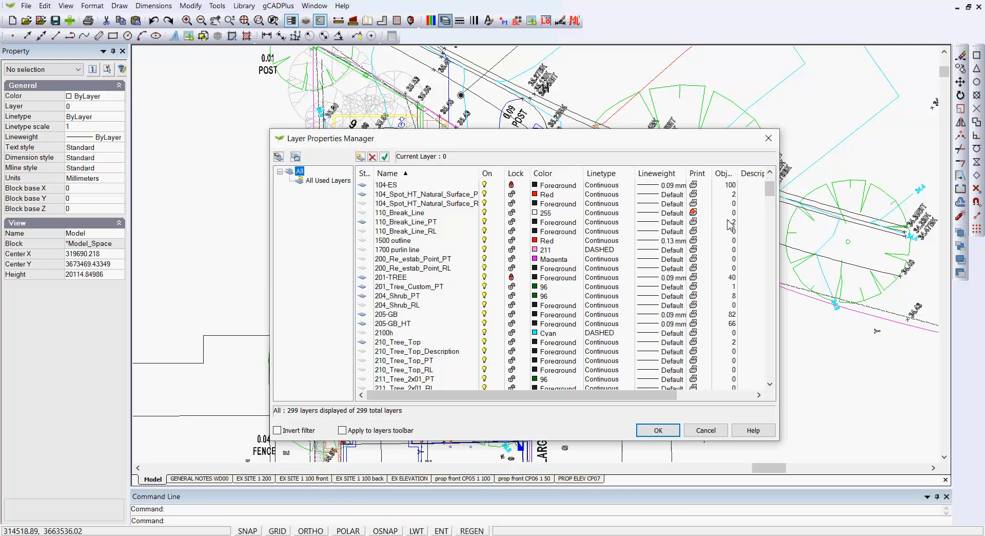
scroll(634, 275, "down", 3)
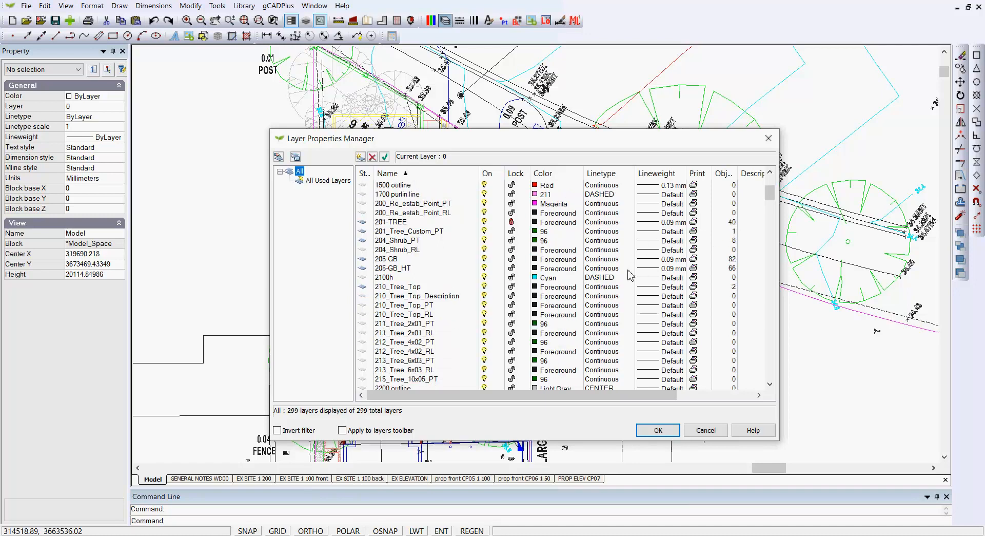
scroll(630, 278, "down", 9)
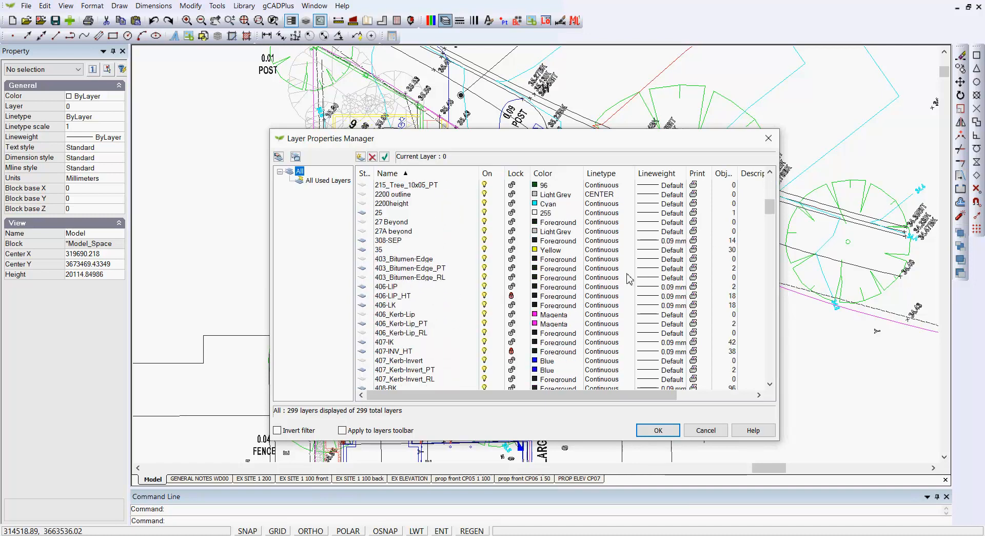
scroll(630, 279, "down", 9)
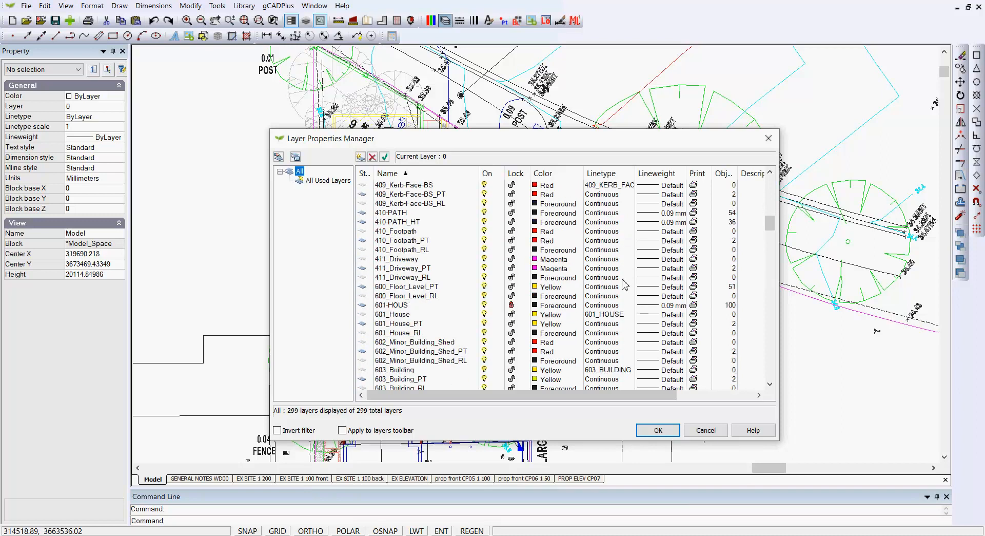
scroll(625, 285, "down", 15)
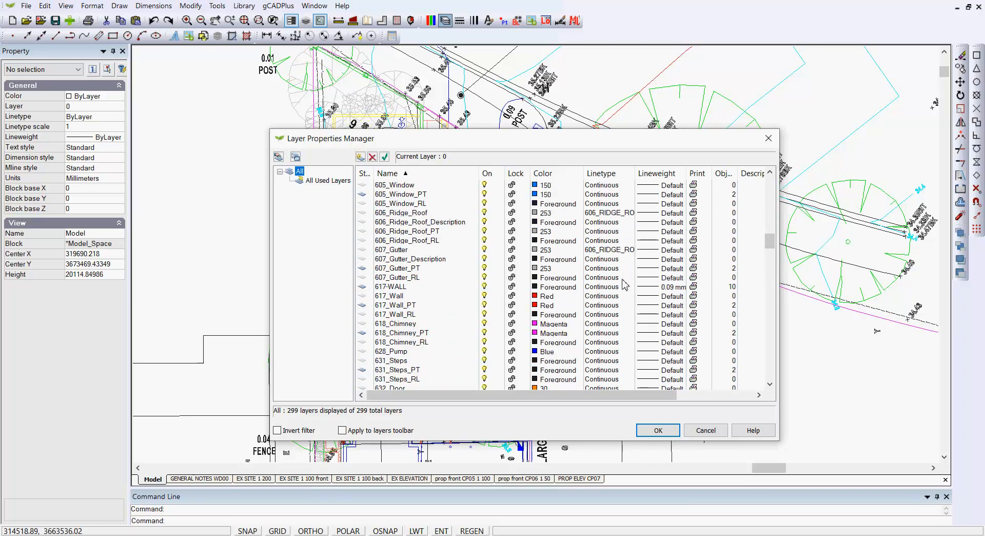
scroll(624, 285, "down", 18)
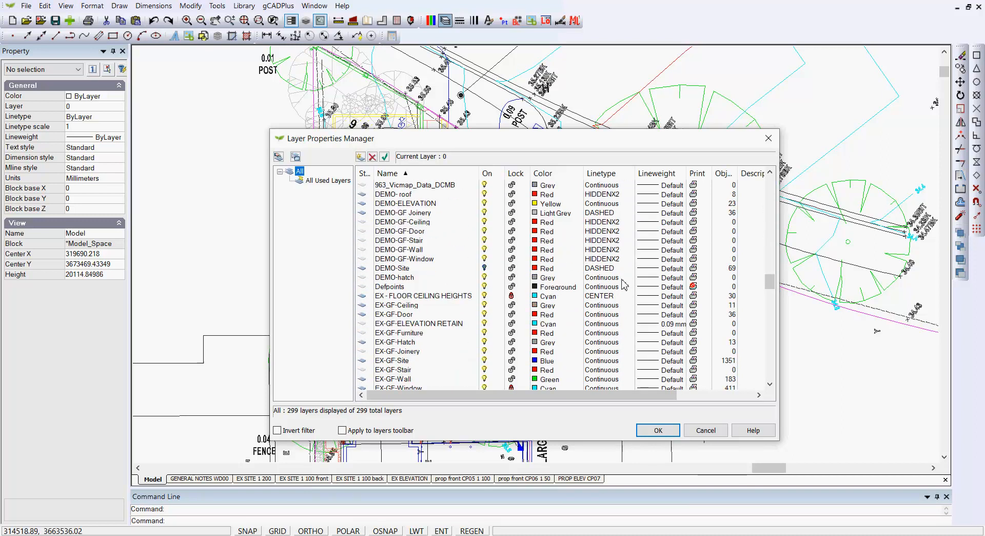
scroll(625, 285, "down", 18)
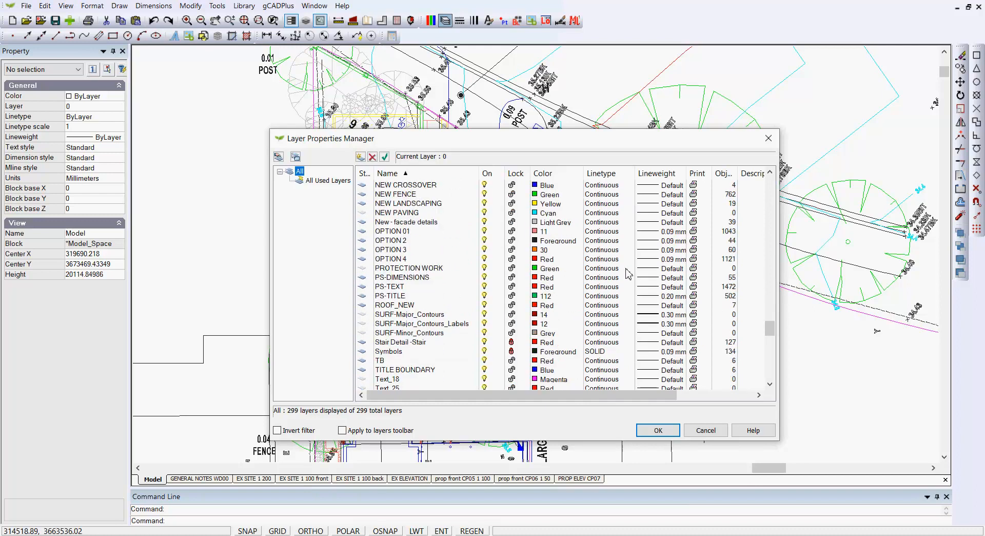
left_click(706, 434)
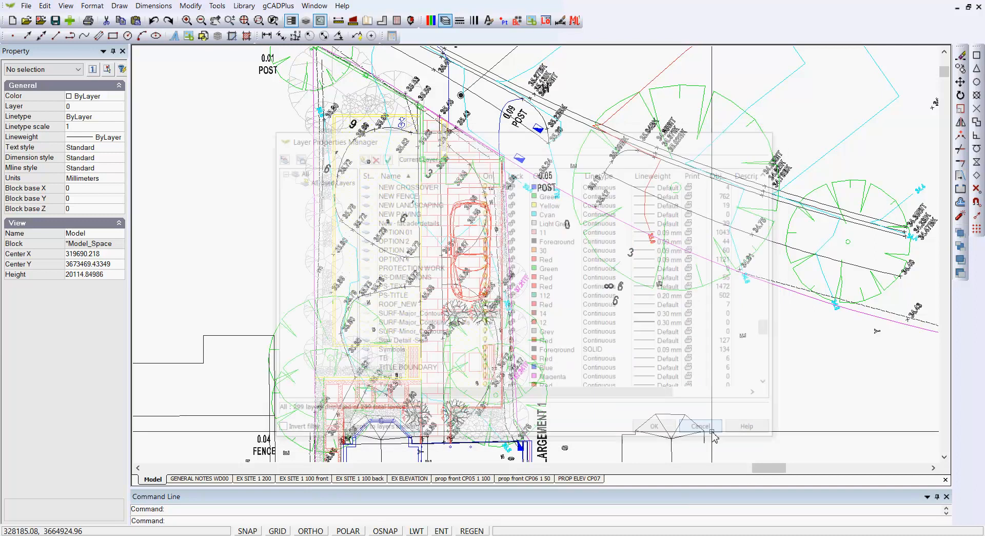
Purge the unused objects from the drawing.
left_click(217, 7)
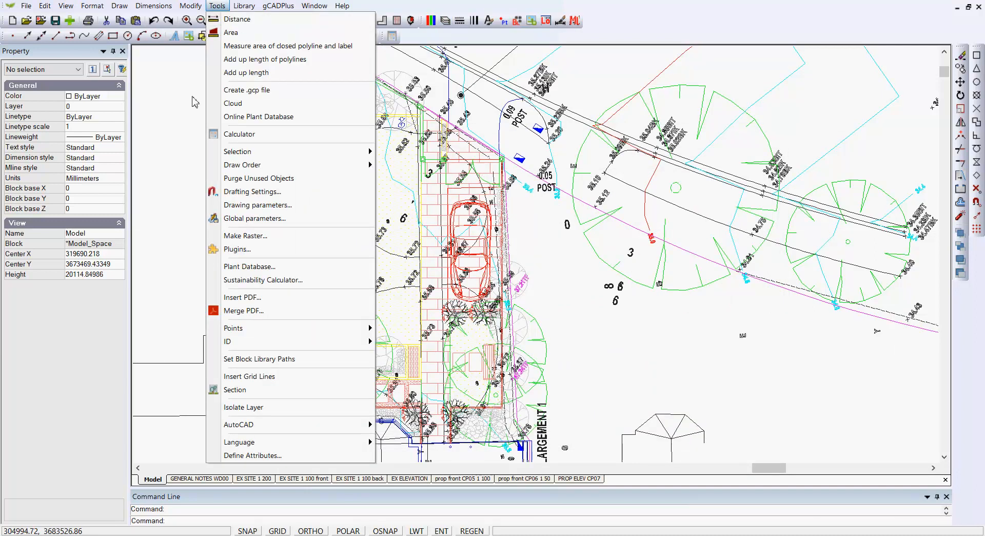
left_click(274, 179)
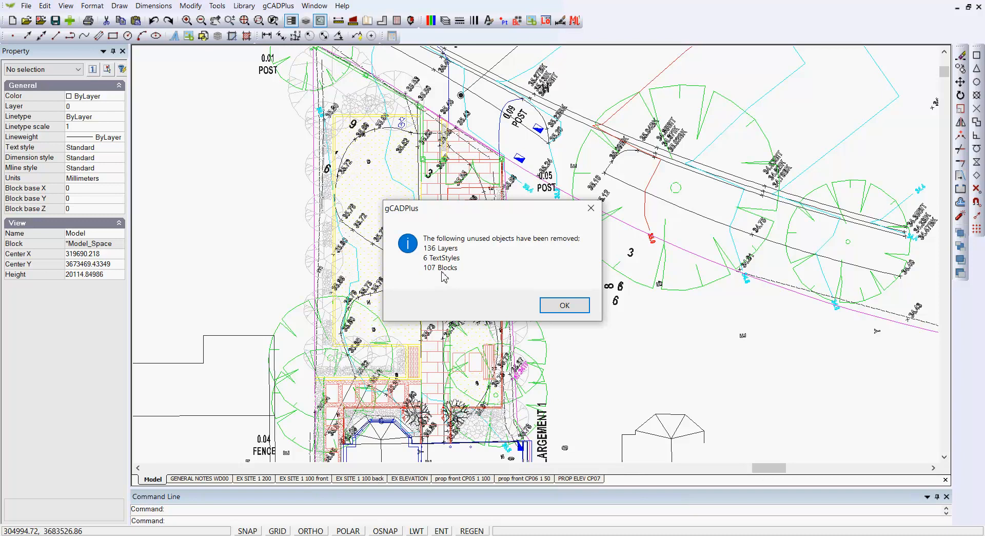
left_click(566, 306)
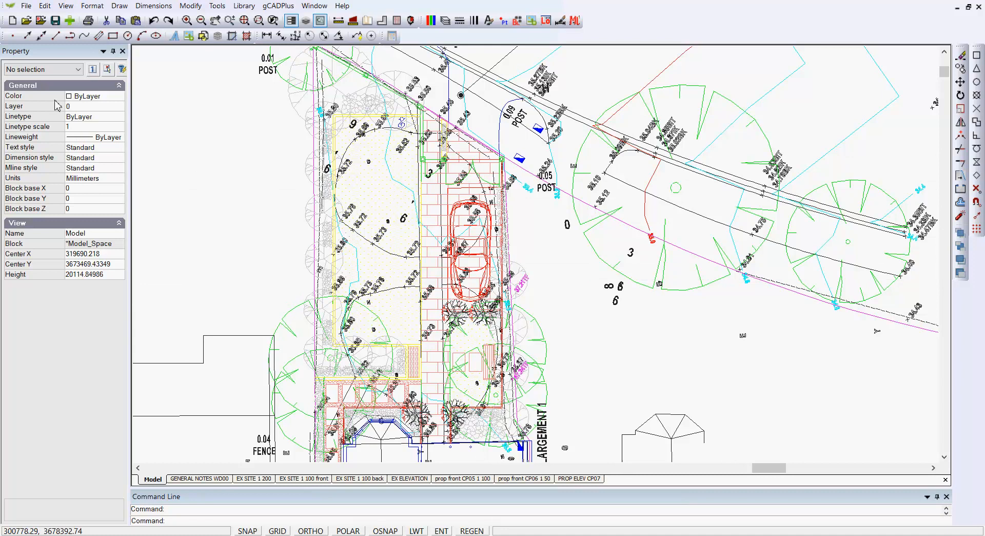
Save the purged drawing to the Desktop as a new LiteCAD file named PurgeDemo2.lcd.
left_click(25, 6)
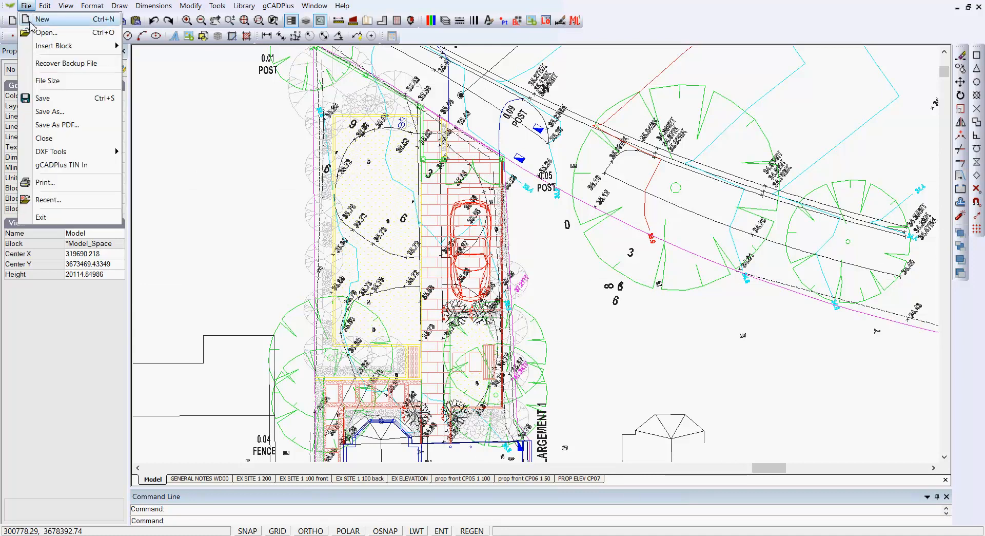
left_click(49, 111)
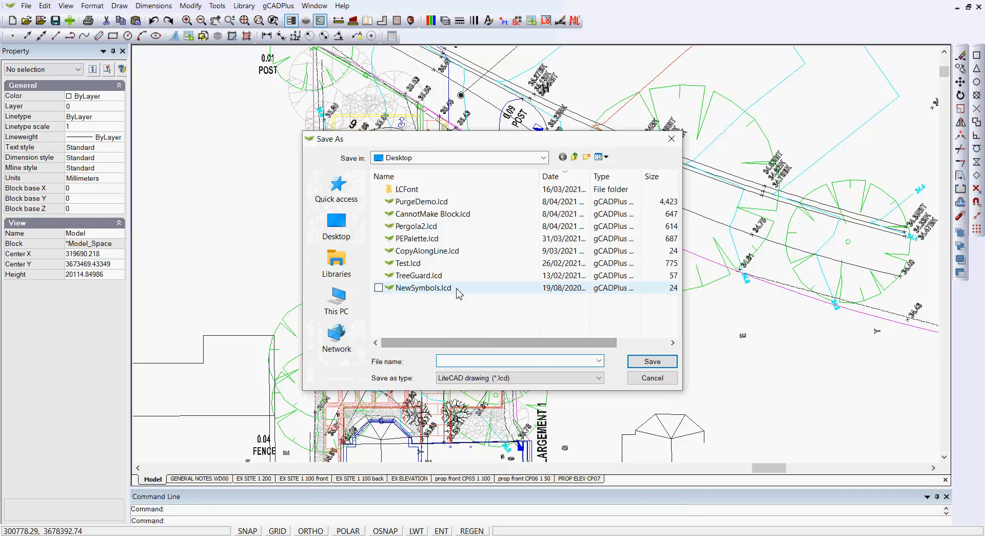
left_click(421, 201)
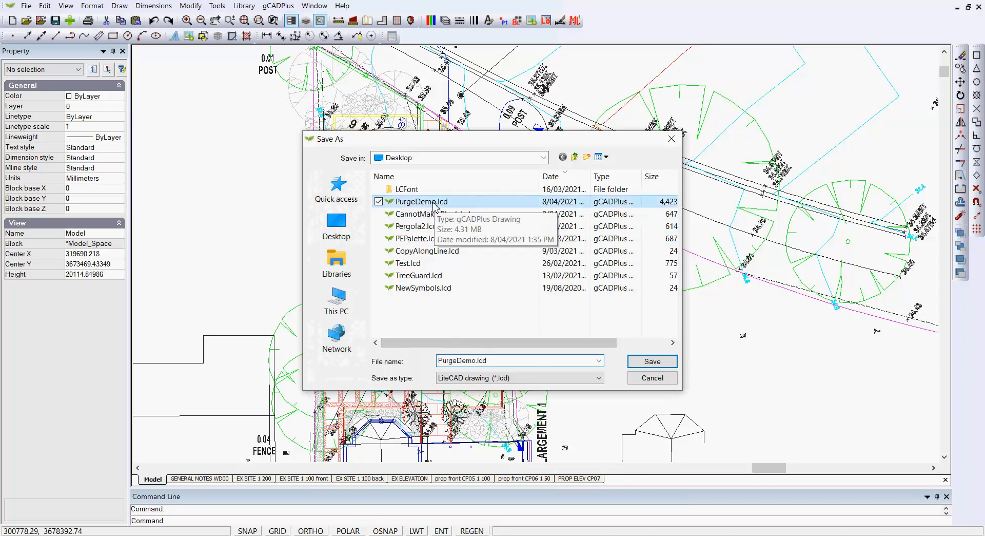
left_click(474, 360)
left_click(475, 360)
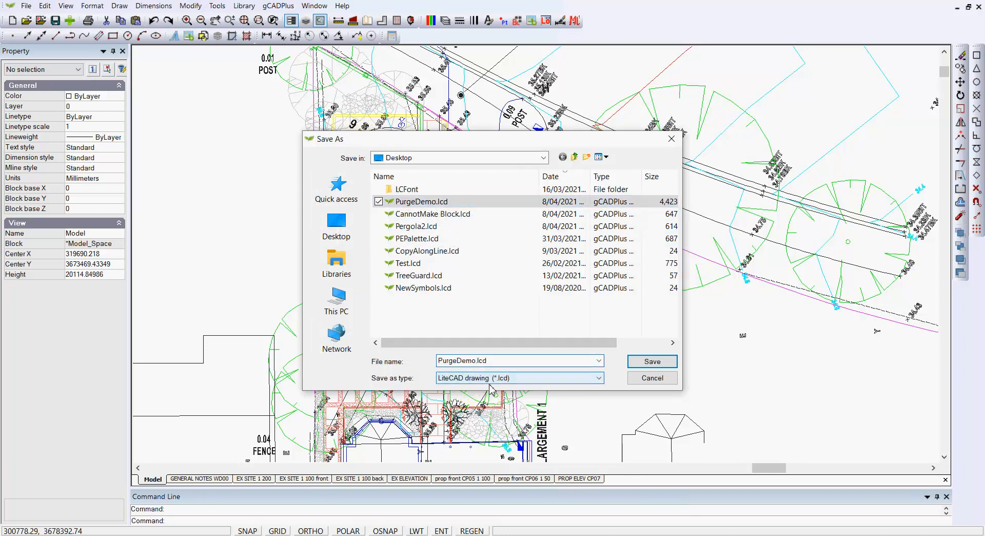
type("2")
left_click(657, 366)
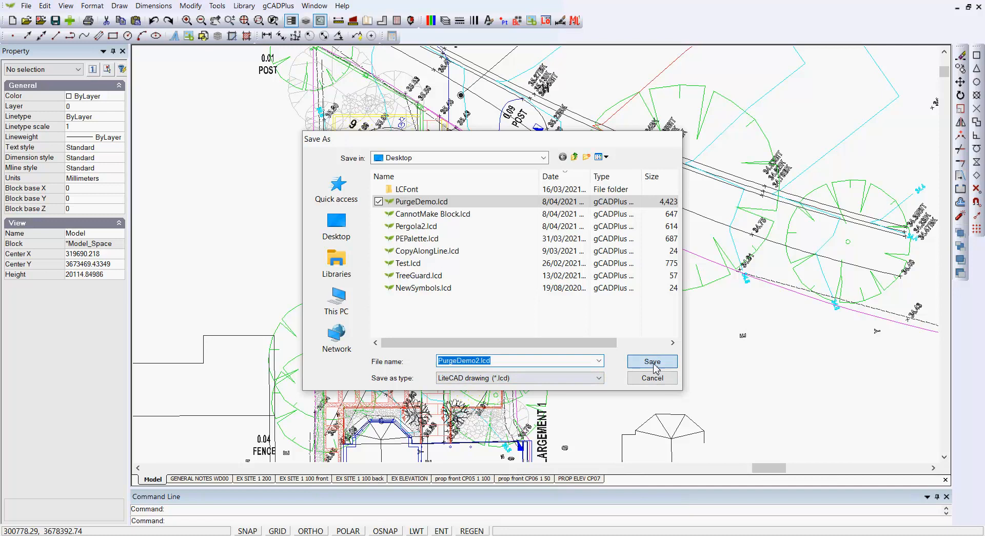
Close the drawing and reopen PurgeDemo2.lcd from the recent files.
left_click(25, 6)
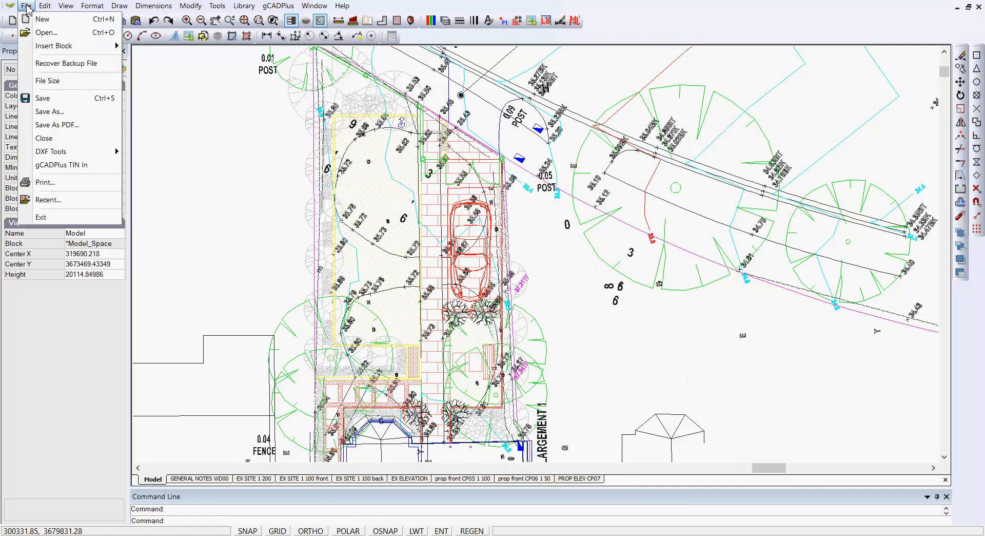
left_click(44, 139)
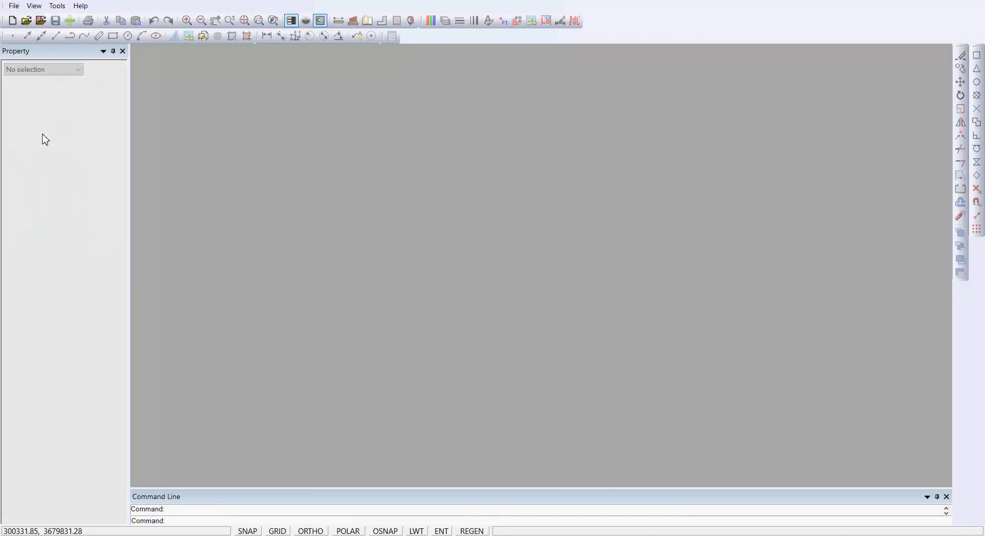
left_click(41, 21)
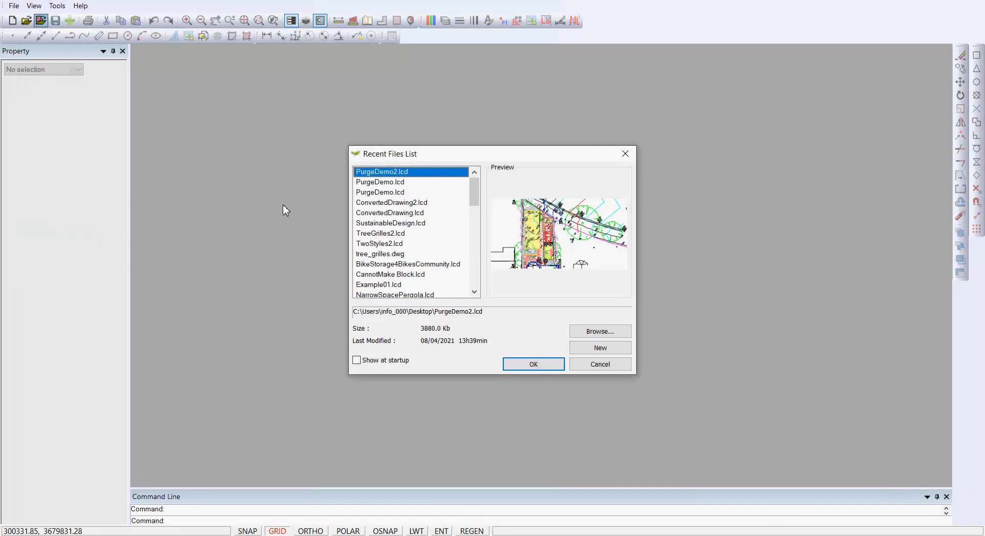
left_click(541, 365)
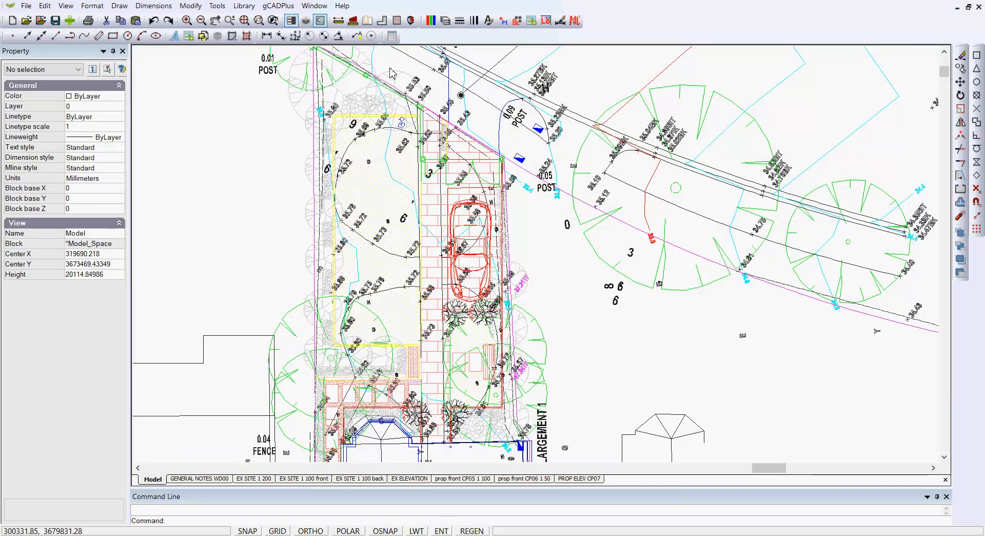
Check the reopened drawing's layer list for layers that still contain no objects, leaving the layer settings unchanged.
left_click(444, 21)
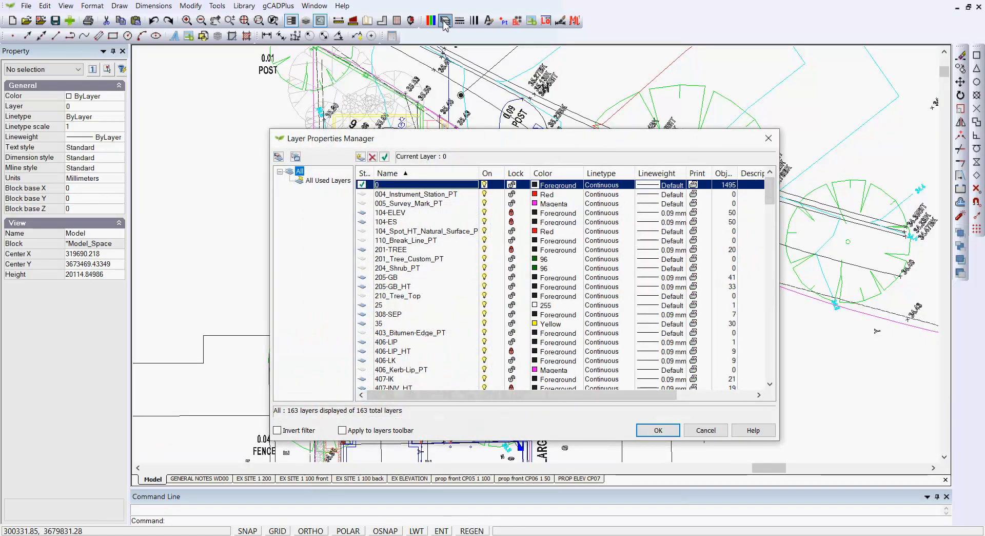
scroll(405, 270, "down", 5)
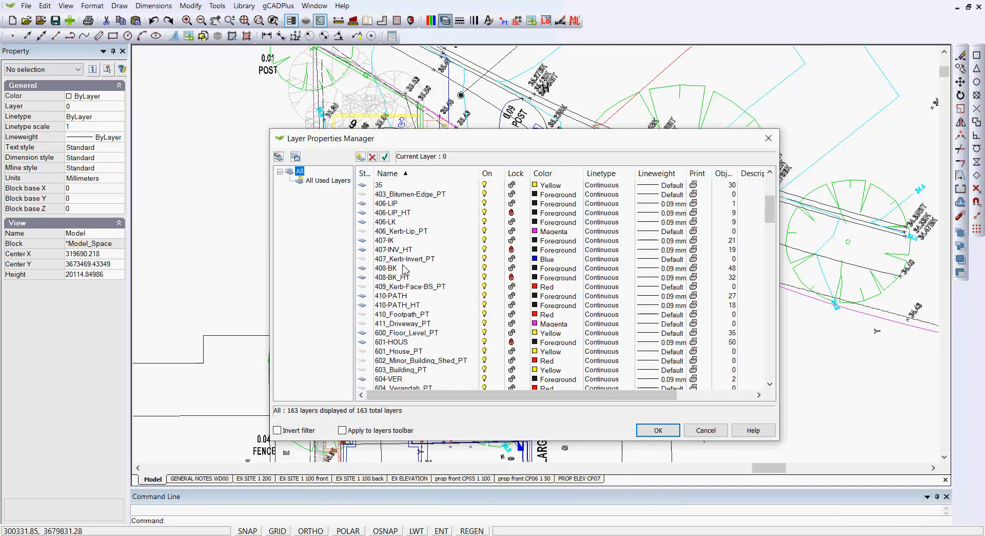
scroll(406, 271, "down", 5)
scroll(407, 321, "down", 13)
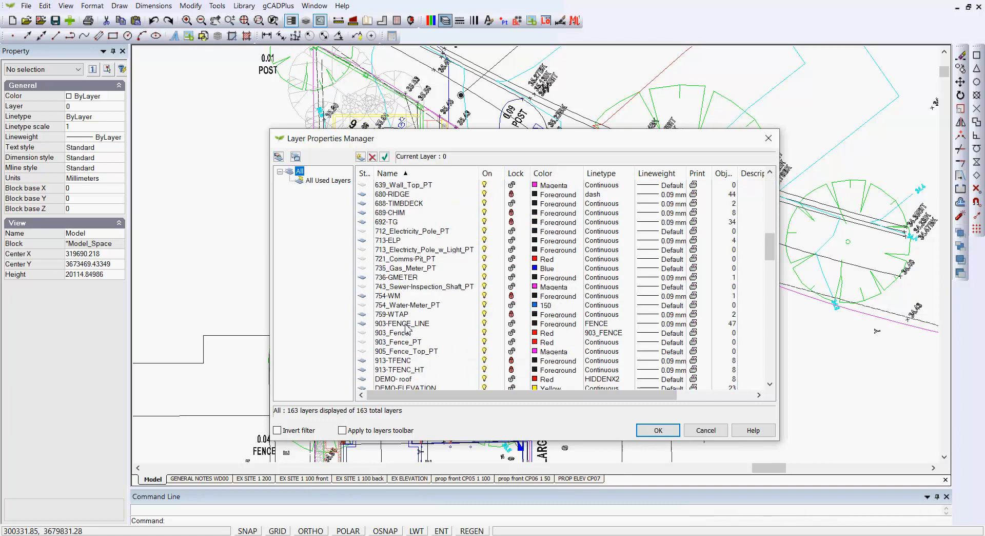
scroll(415, 339, "down", 12)
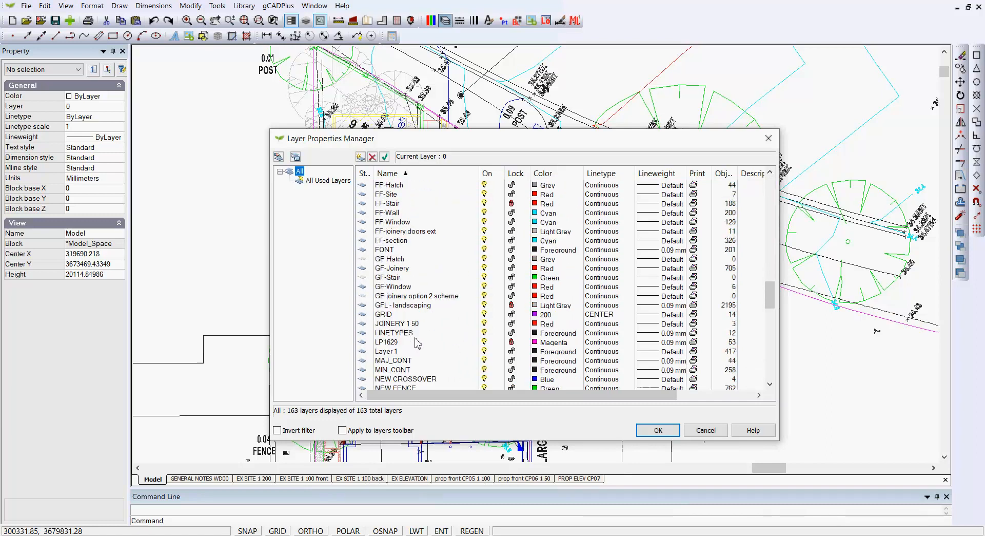
left_click(711, 432)
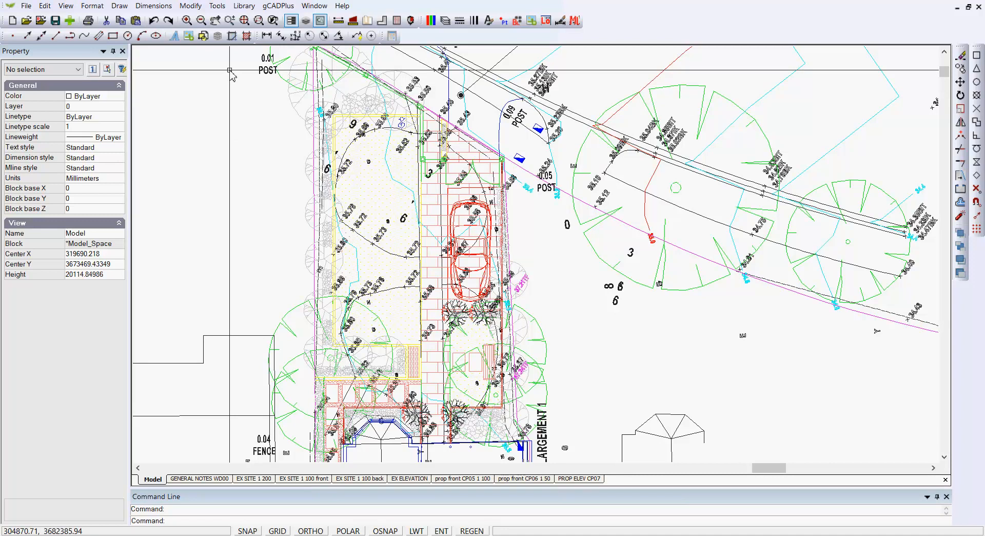
Purge the remaining unused objects from PurgeDemo2.lcd and save the drawing.
left_click(218, 7)
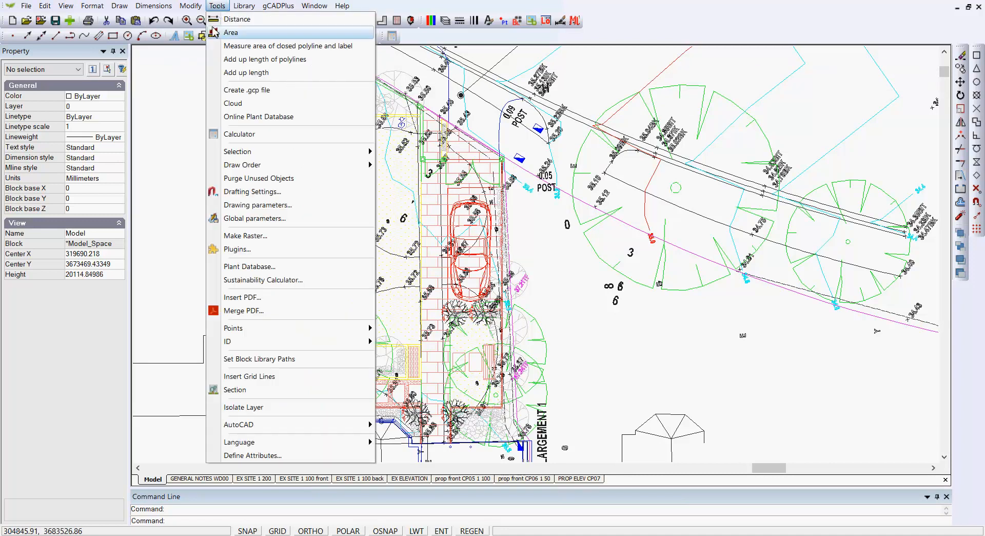
left_click(277, 180)
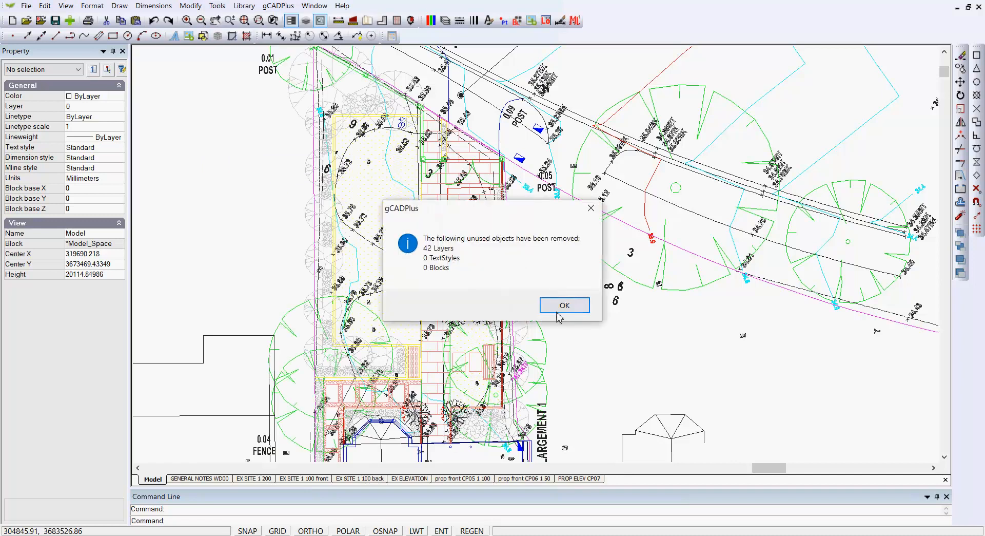
left_click(555, 314)
left_click(564, 306)
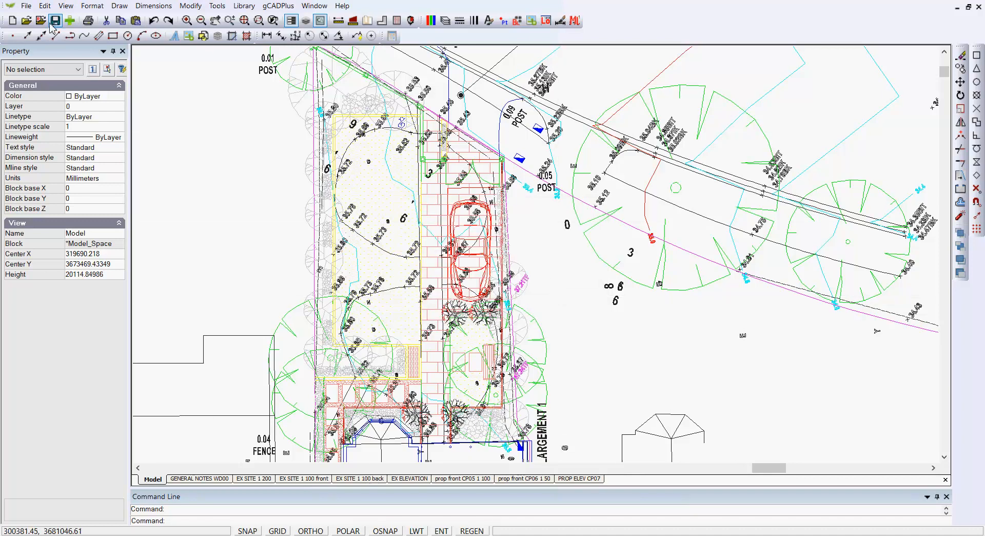
Close PurgeDemo2.lcd after the second purge and reopen it from the recent files.
left_click(25, 7)
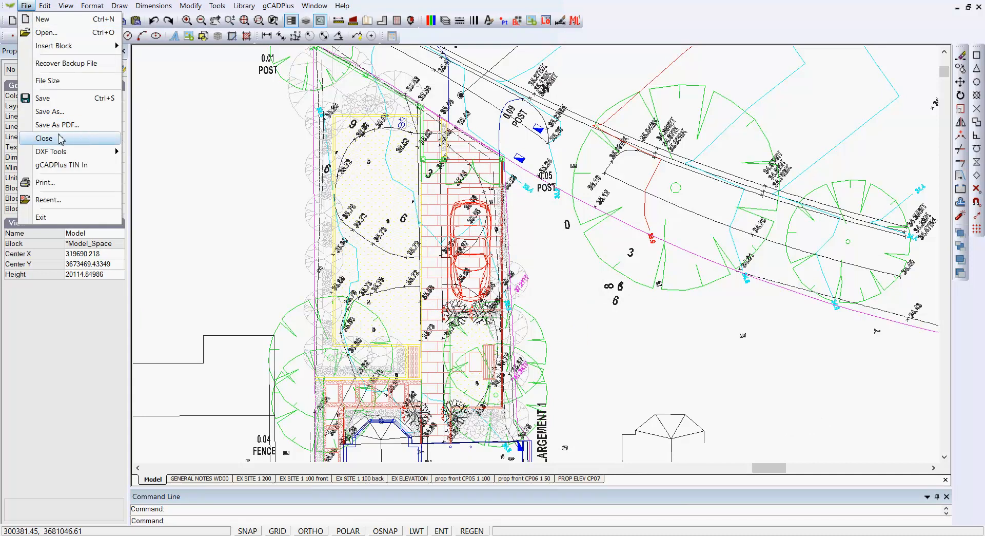
left_click(58, 141)
left_click(41, 21)
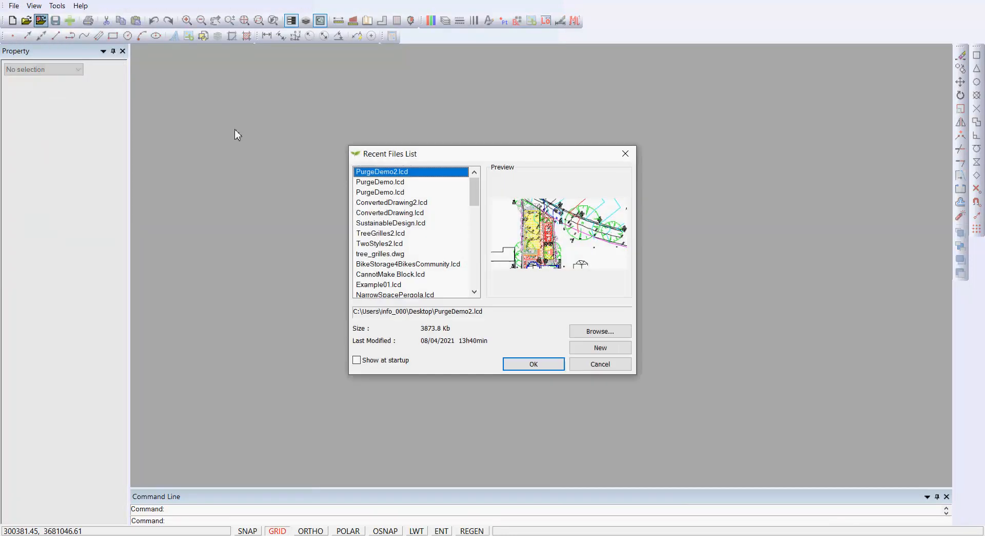
left_click(532, 364)
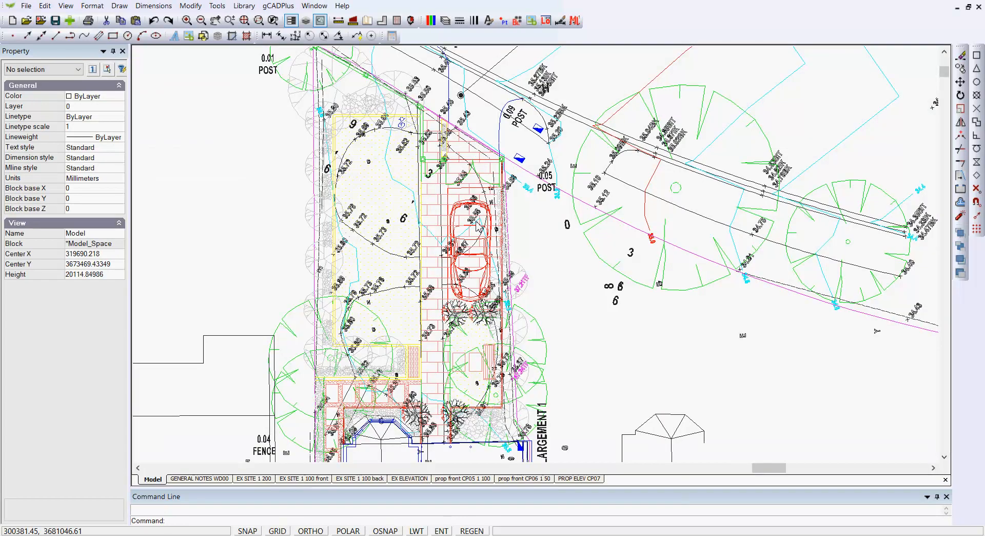
Unlock the layers 104-ELEV, 104-ES, 201-TREE, 406-LIP_HT, 407-INV_HT, 408-BK_HT and 601-HOUS one by one in the layer properties.
left_click(445, 21)
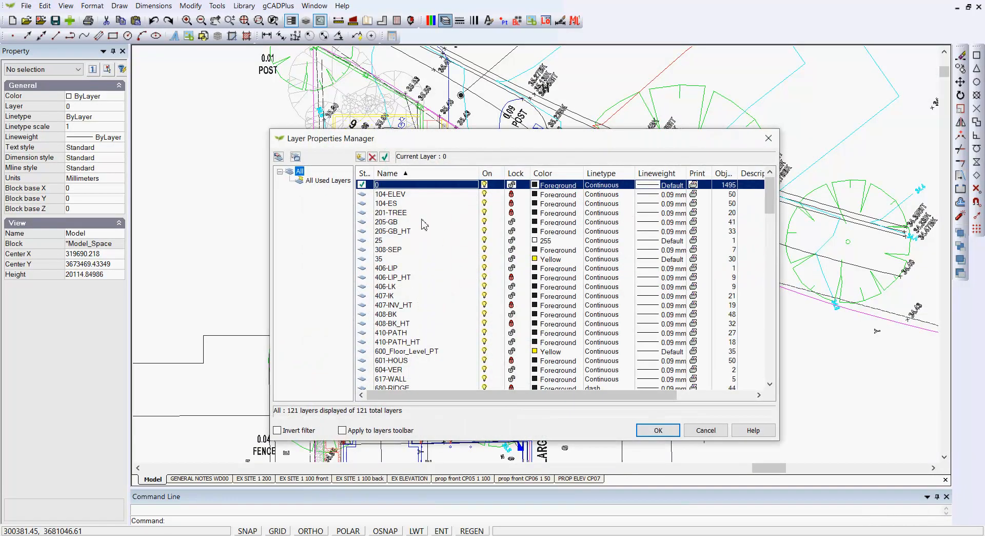
scroll(450, 262, "down", 3)
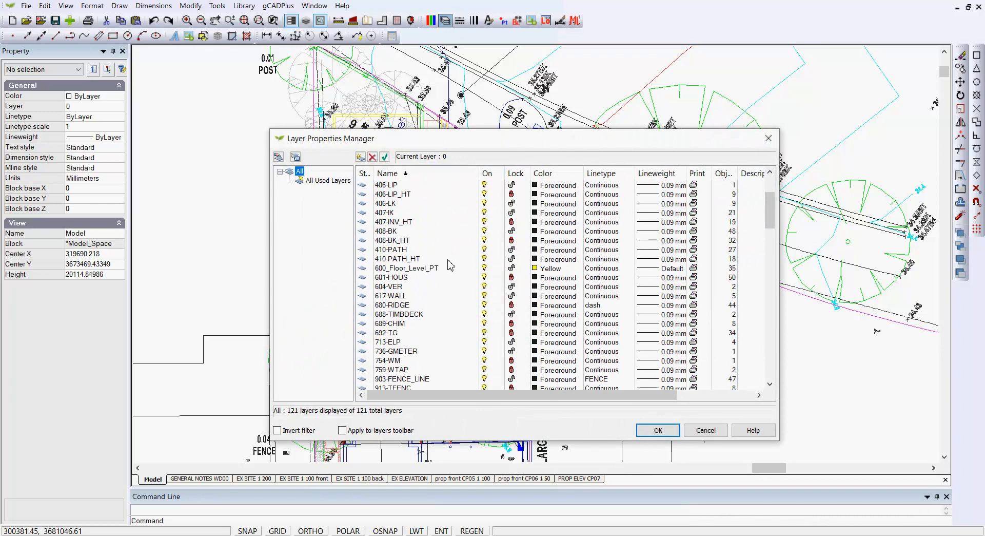
scroll(449, 264, "down", 12)
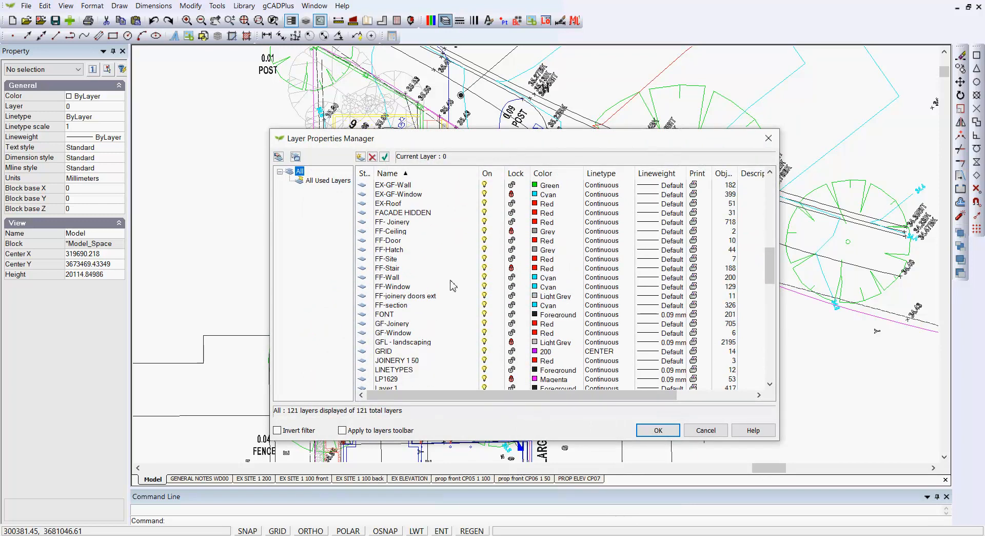
scroll(452, 285, "down", 2)
scroll(454, 287, "up", 9)
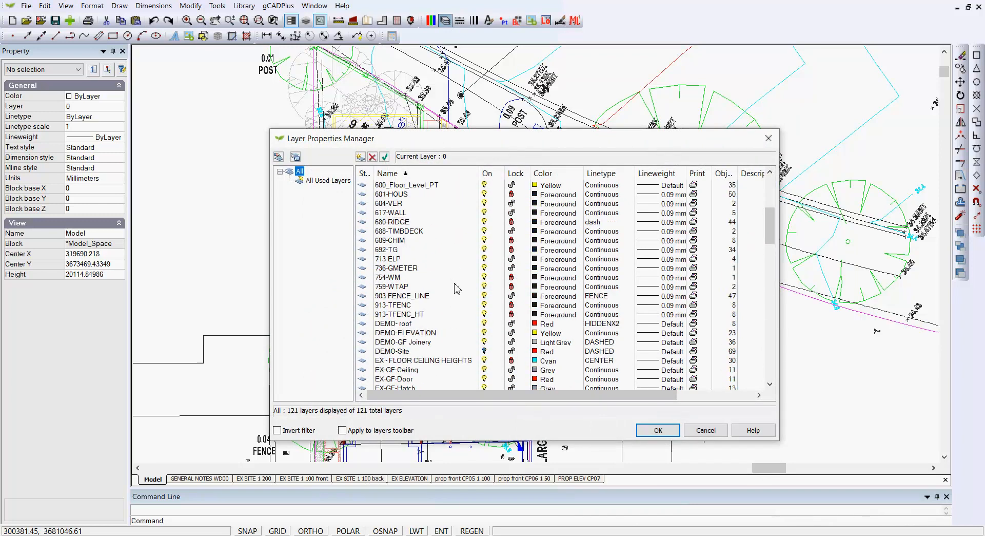
scroll(455, 286, "up", 7)
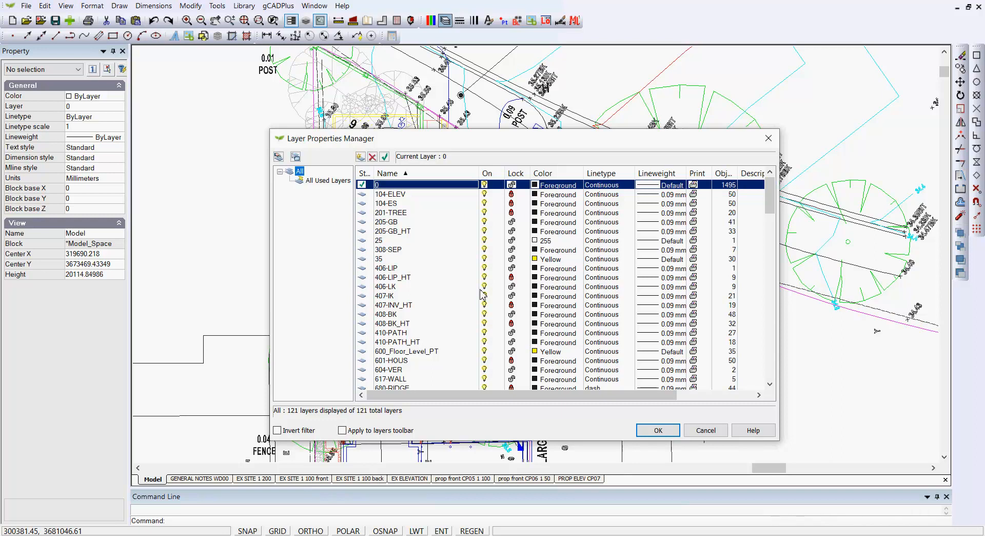
left_click(511, 194)
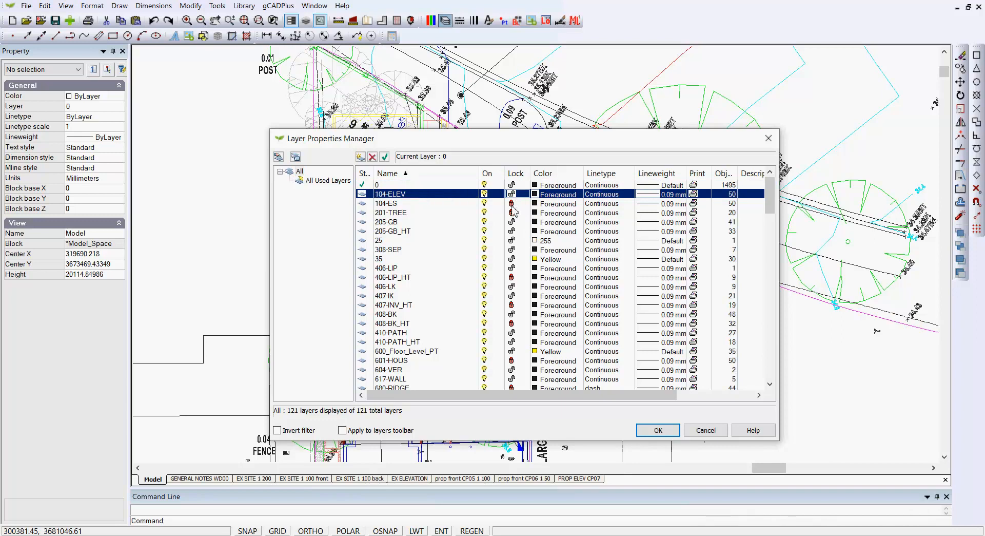
left_click(512, 204)
left_click(512, 212)
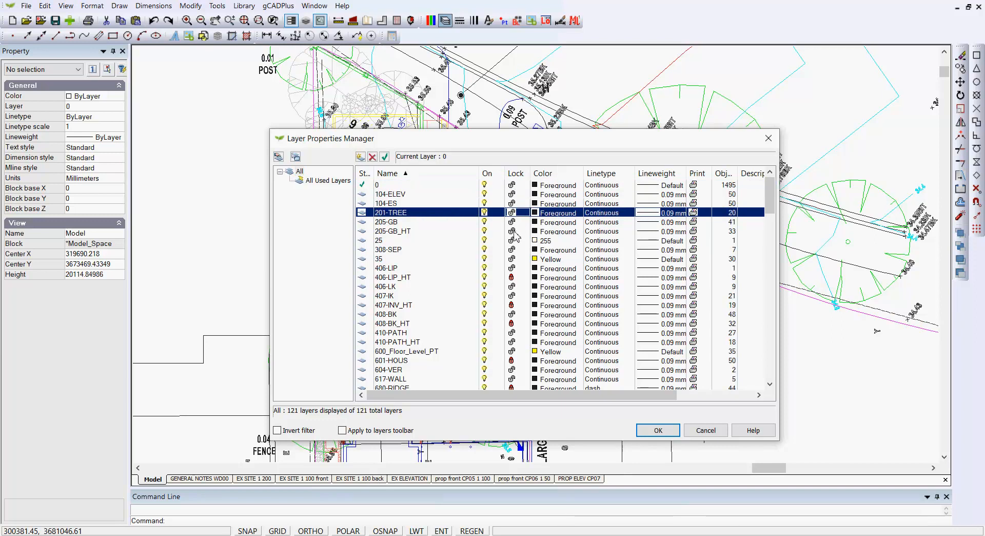
left_click(512, 277)
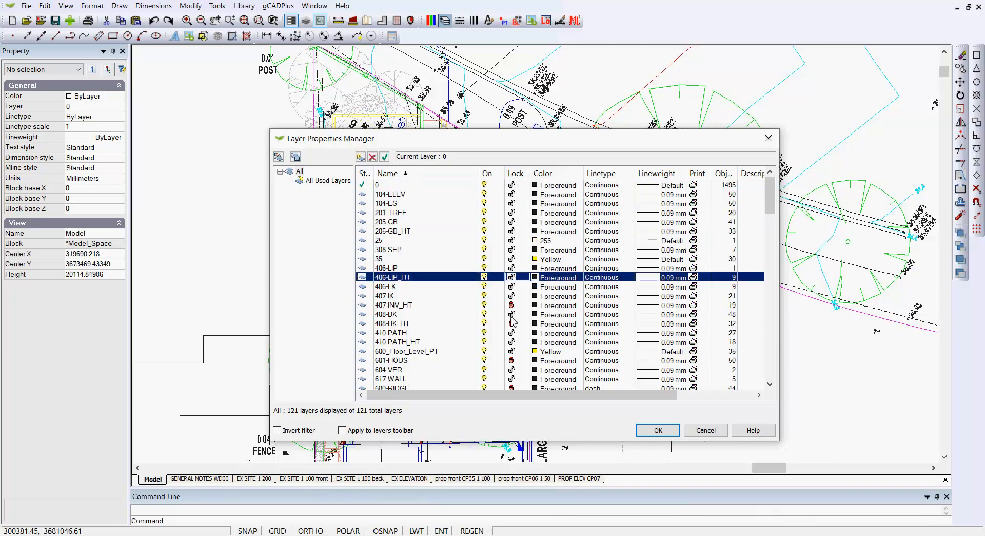
left_click(511, 305)
left_click(512, 324)
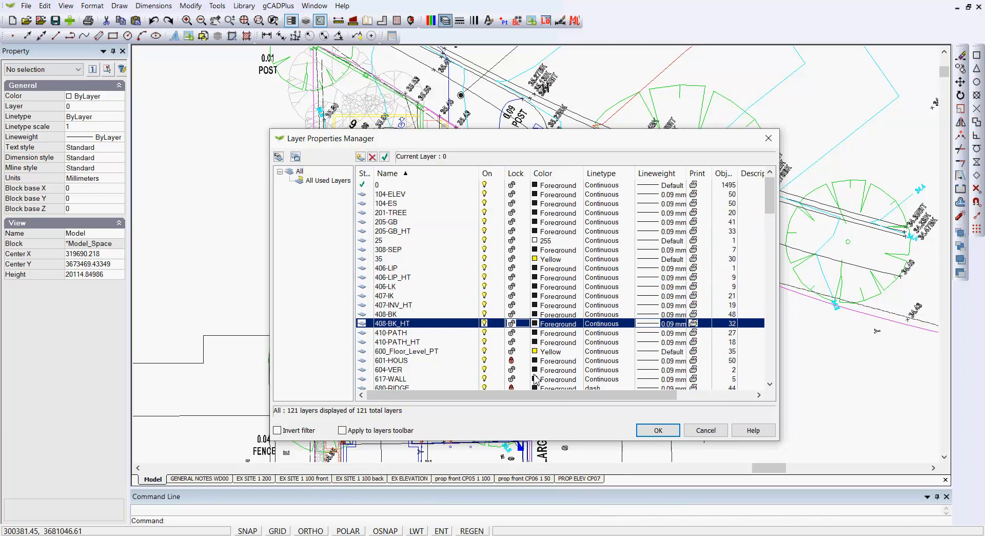
left_click(511, 360)
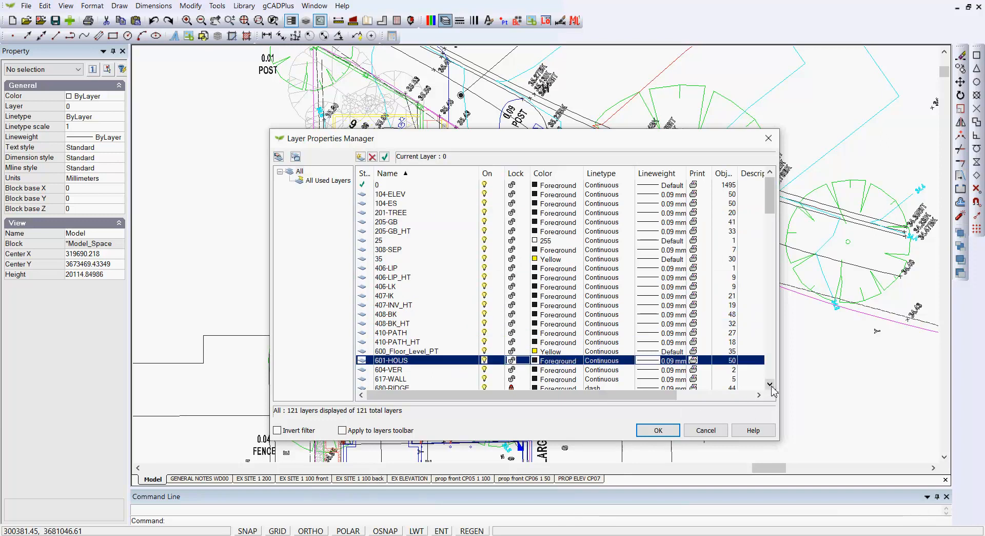
Unlock the layers 680-RIDGE, 689-CHIM, 692-TG and 754-WM individually.
scroll(773, 392, "down", 5)
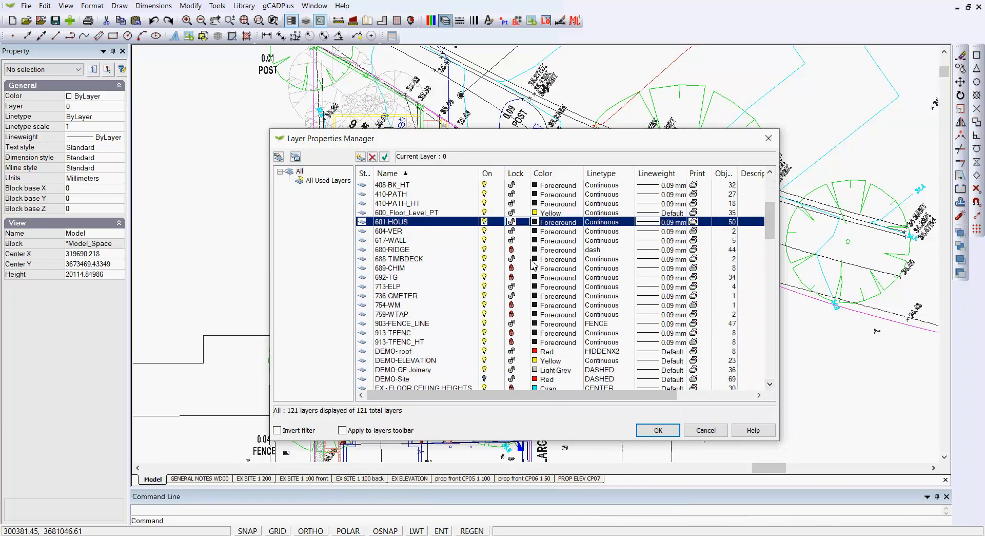
left_click(512, 249)
left_click(511, 267)
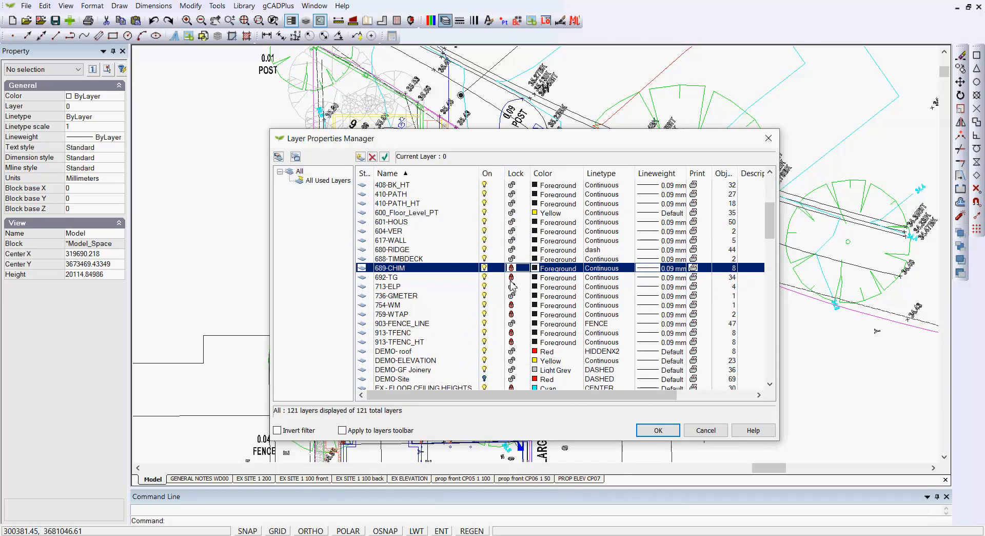
left_click(511, 267)
left_click(512, 277)
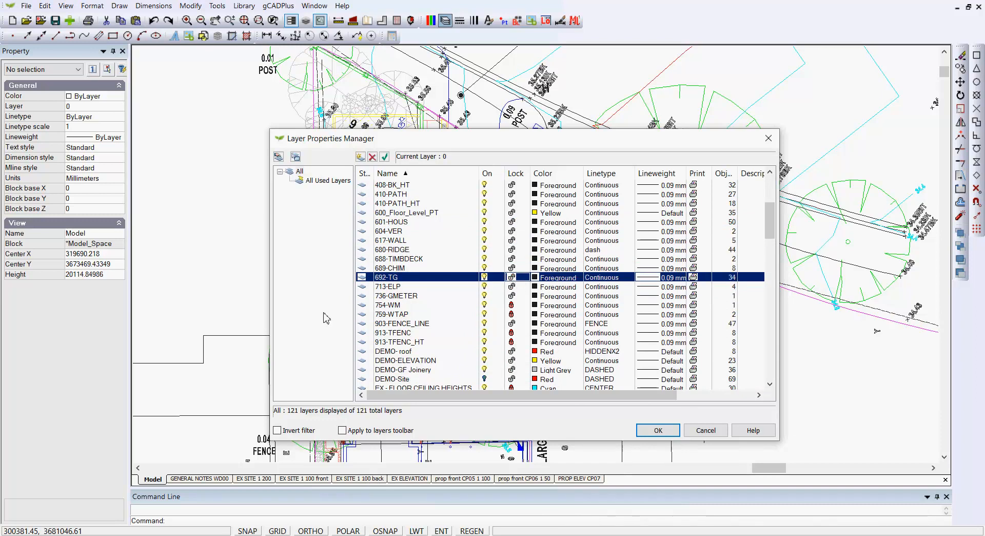
left_click(521, 305)
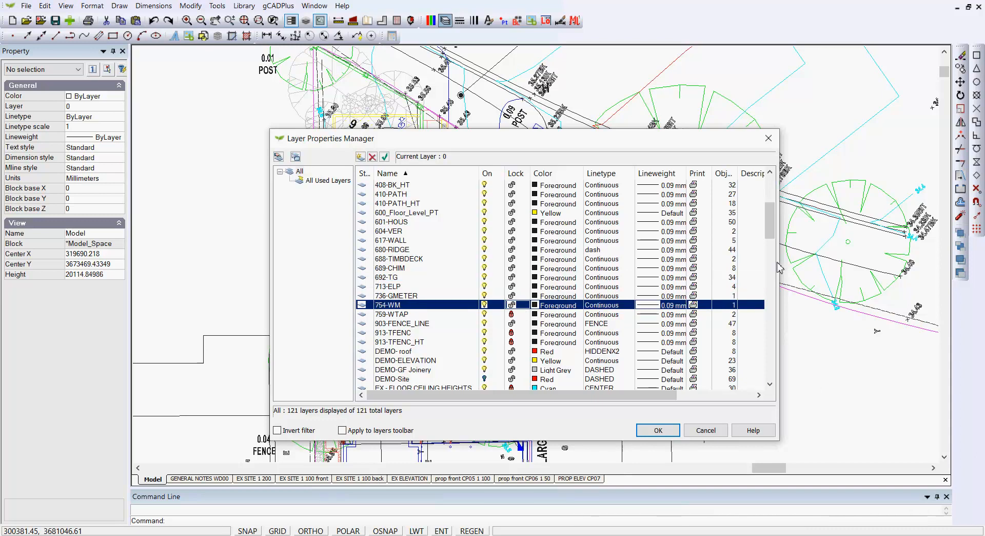
Select all layers from 754-WM through new-floor ceiling height, unlock them together and accept the layer changes.
left_click_drag(770, 236, 771, 360)
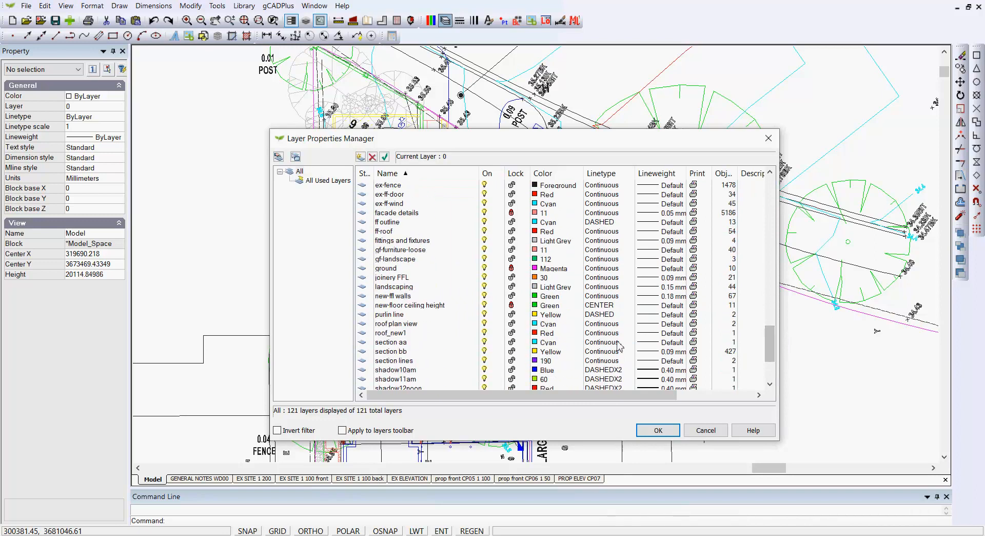
left_click(515, 306, "shift")
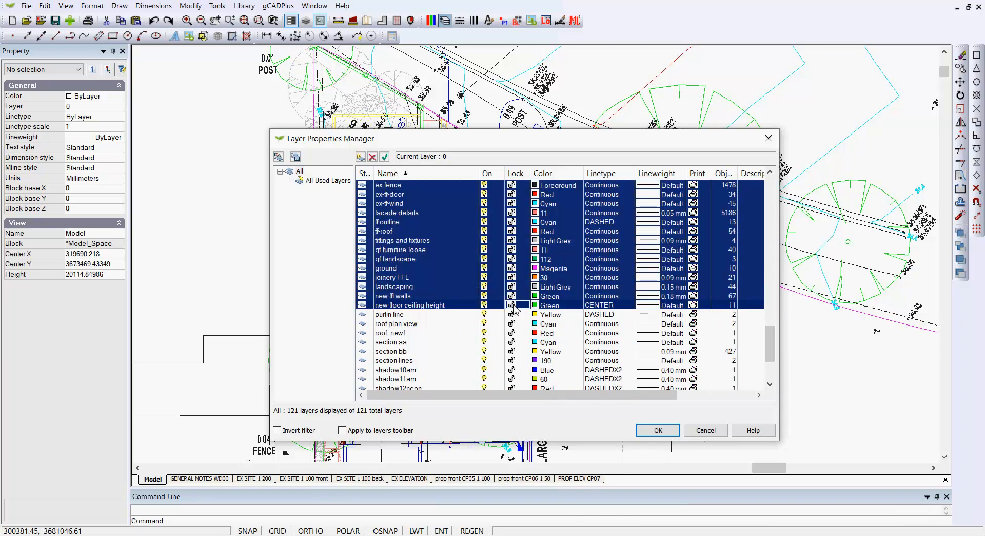
left_click(668, 434)
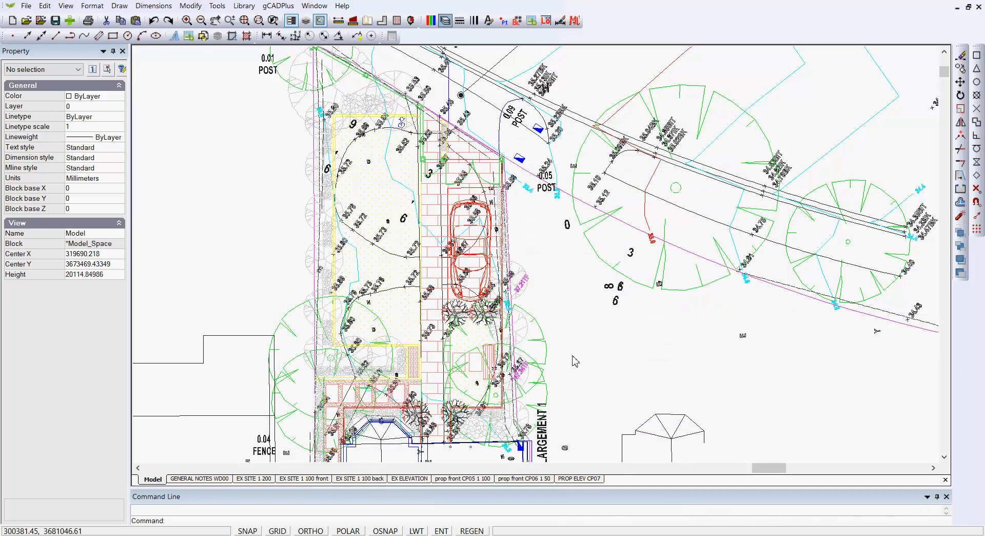
Check the whole layer list for any layers that are still locked.
left_click(445, 21)
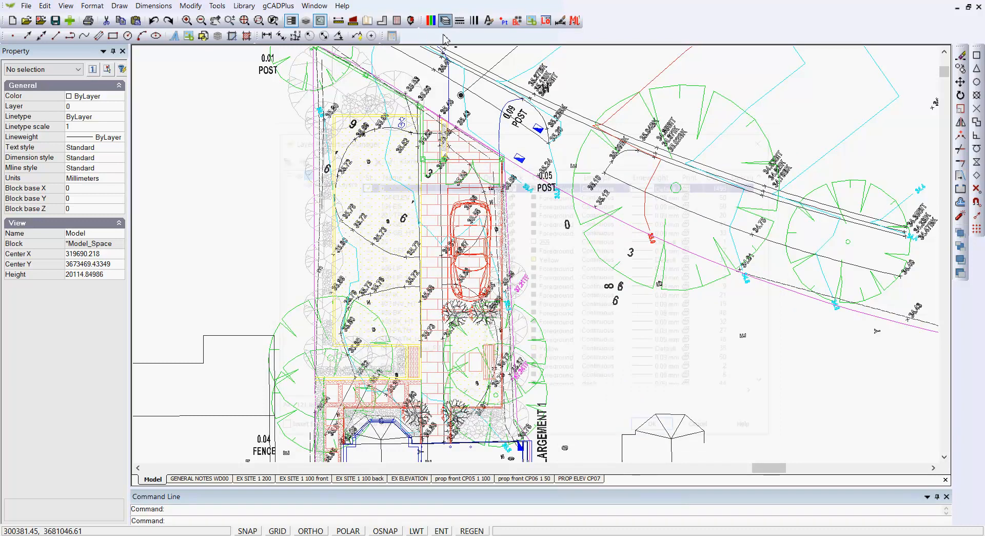
scroll(496, 249, "down", 18)
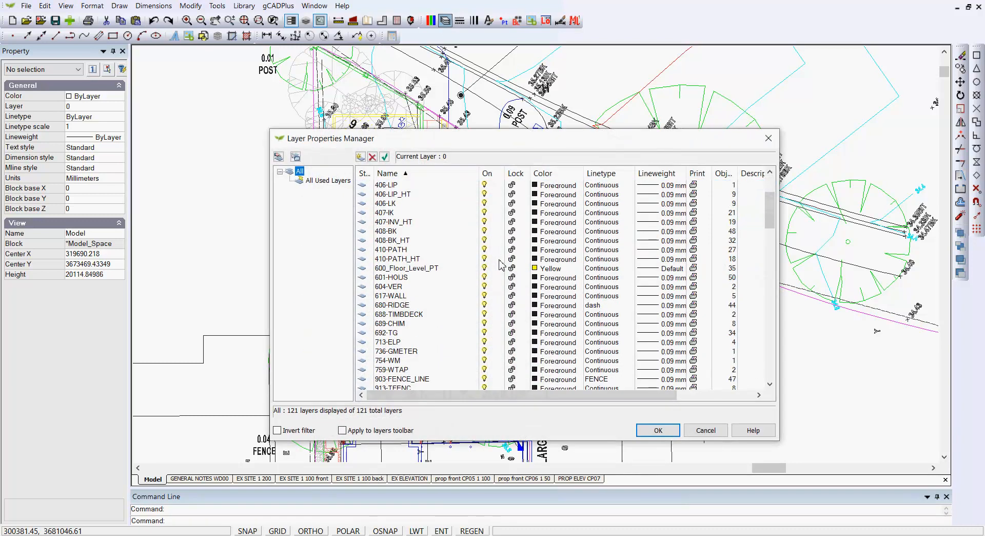
scroll(508, 307, "down", 16)
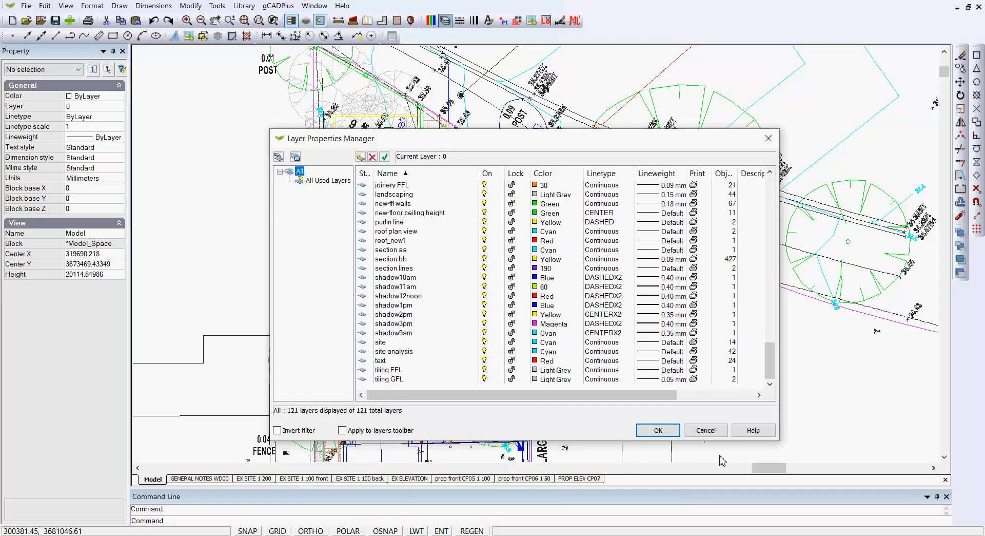
left_click(667, 432)
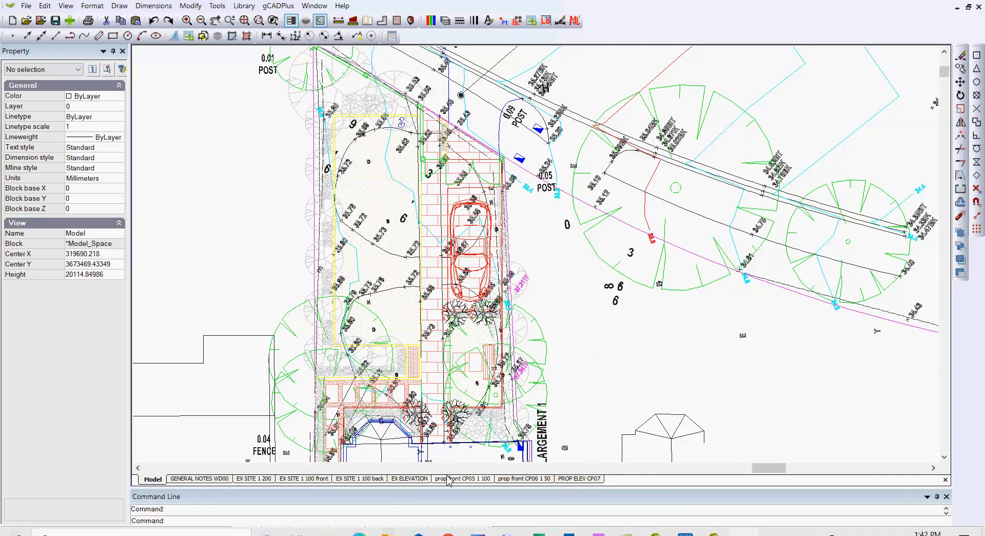
Delete the viewport, title block and other objects on the sheet of the EX SITE 1 100 front layout.
left_click(304, 479)
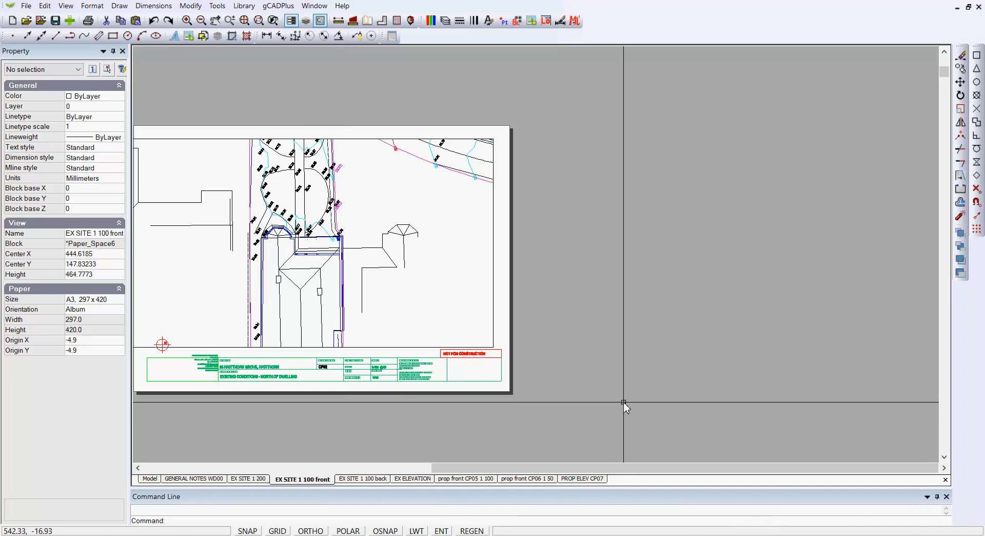
scroll(623, 402, "down", 1)
left_click(606, 420)
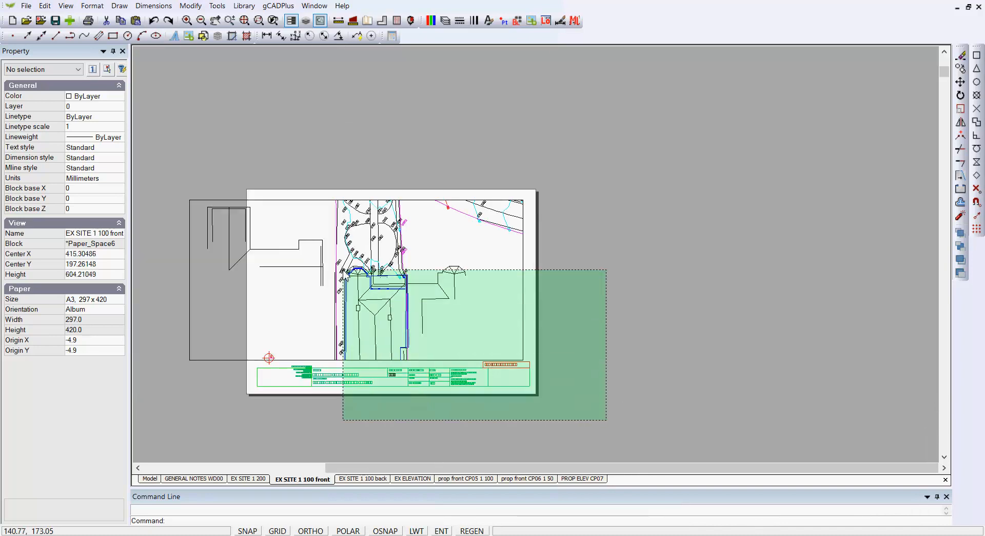
left_click(177, 163)
key("Delete")
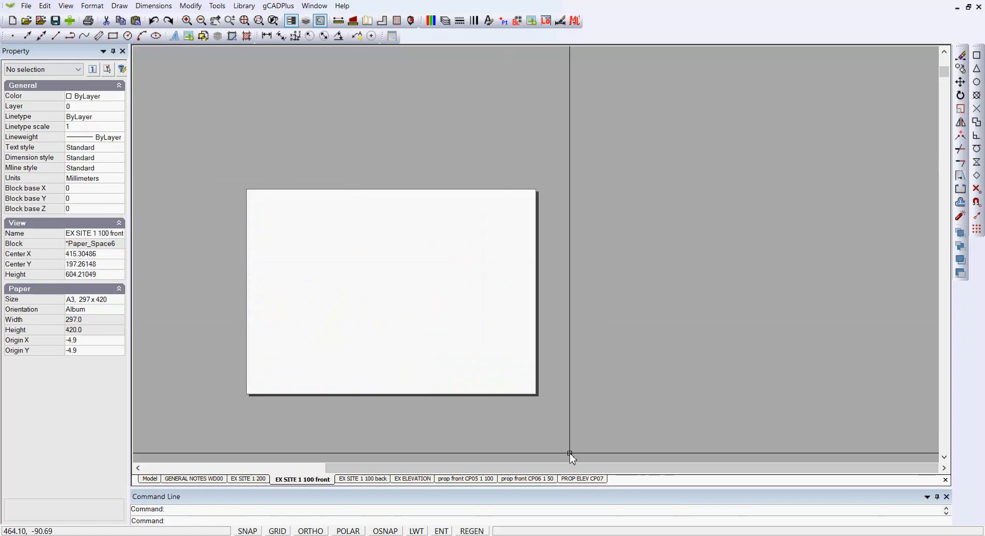
Try to delete the EX SITE 1 100 front layout.
right_click(309, 482)
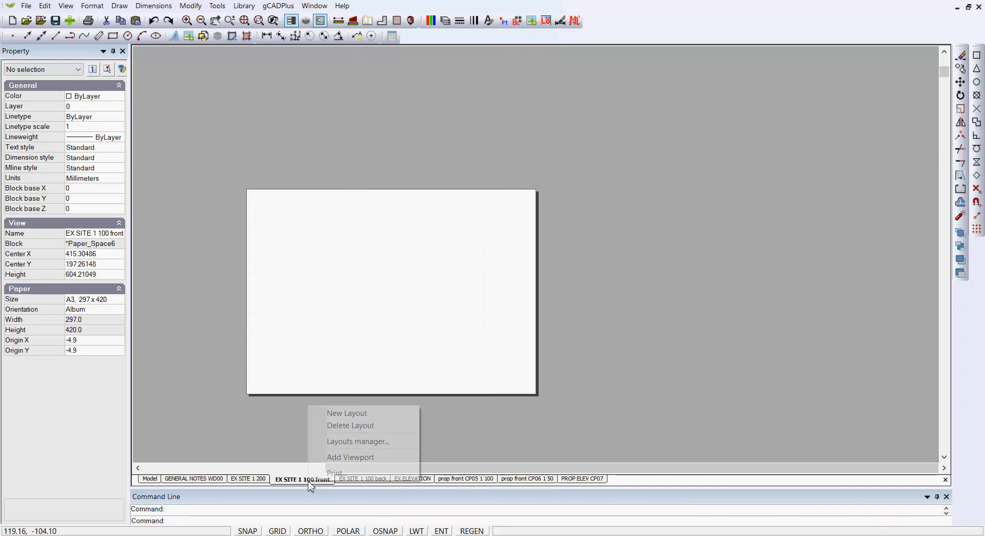
left_click(356, 425)
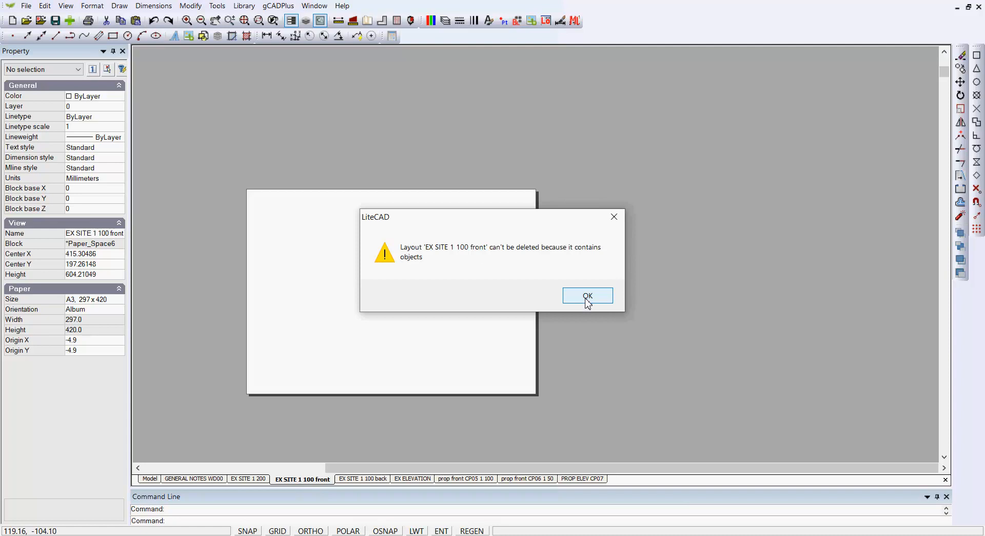
left_click(588, 296)
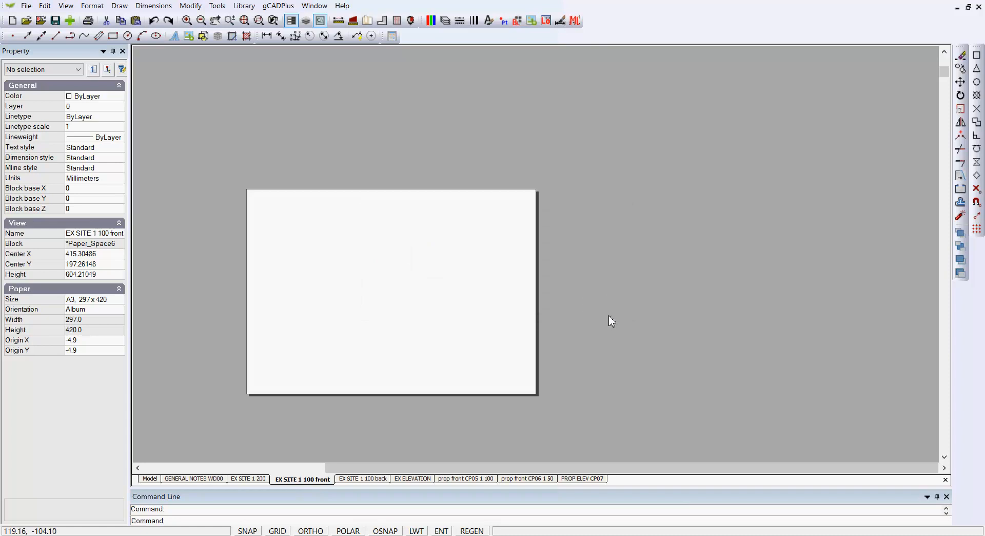
Delete the stray red texts and symbols outside the sheet of EX SITE 1 100 front, and delete that layout.
right_click(610, 319)
left_click(642, 358)
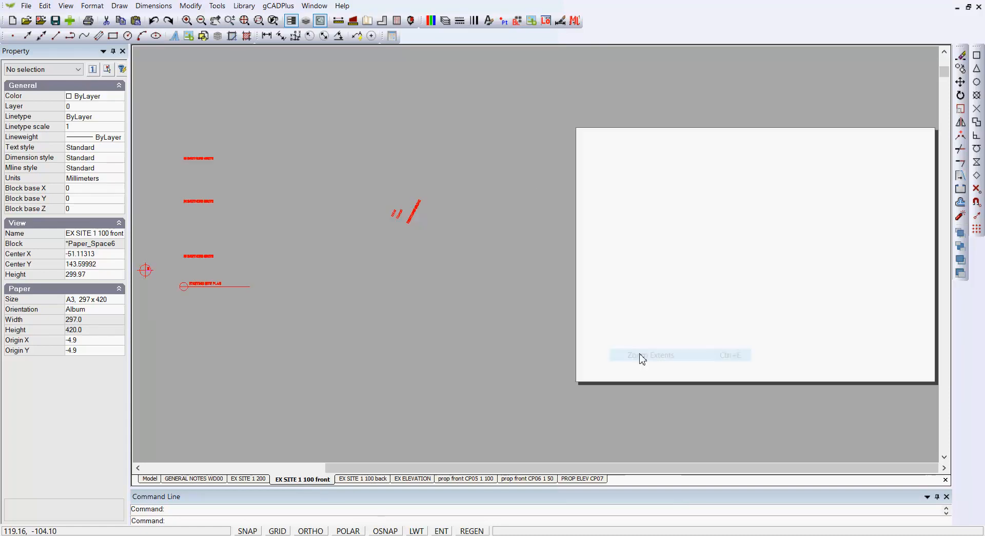
scroll(532, 349, "down", 2)
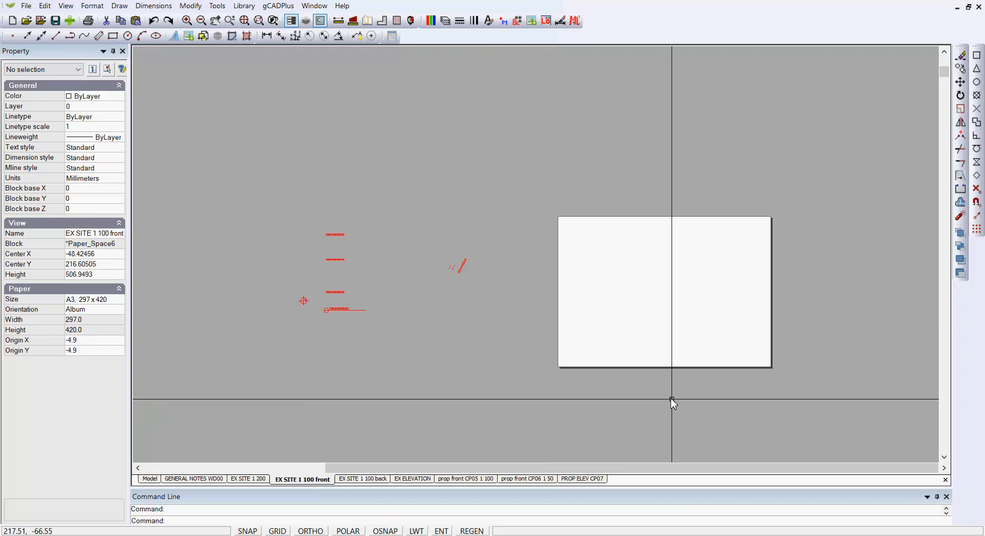
left_click(527, 409)
left_click(270, 137)
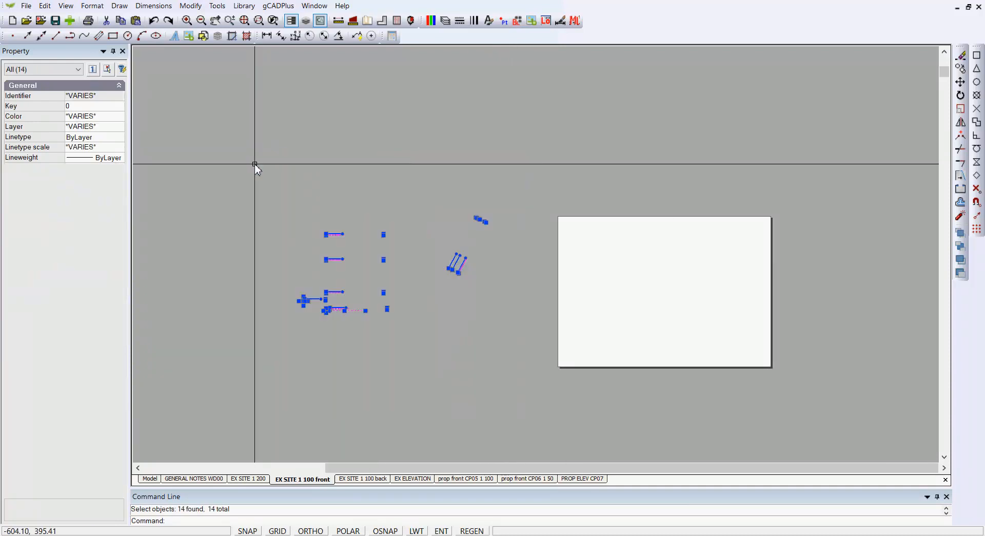
key("Delete")
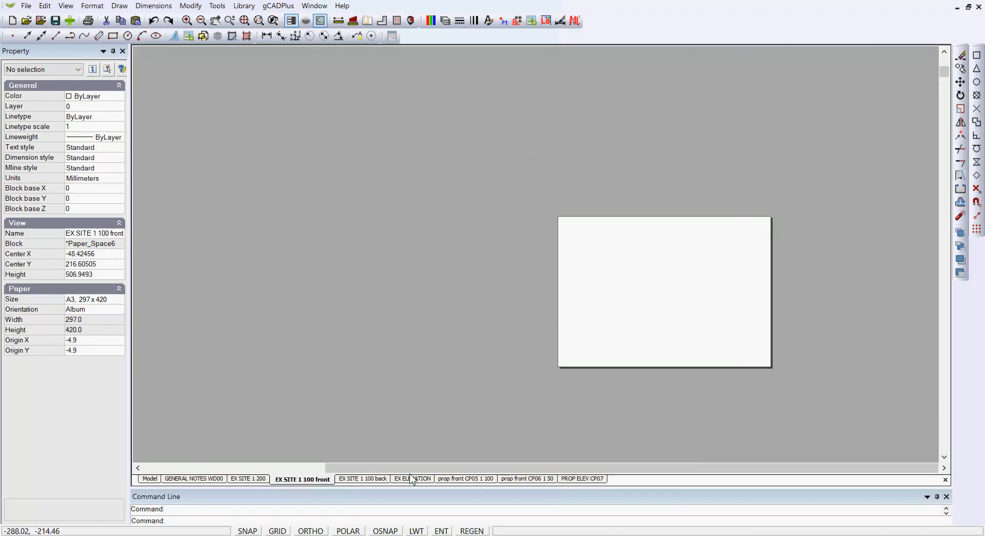
right_click(308, 485)
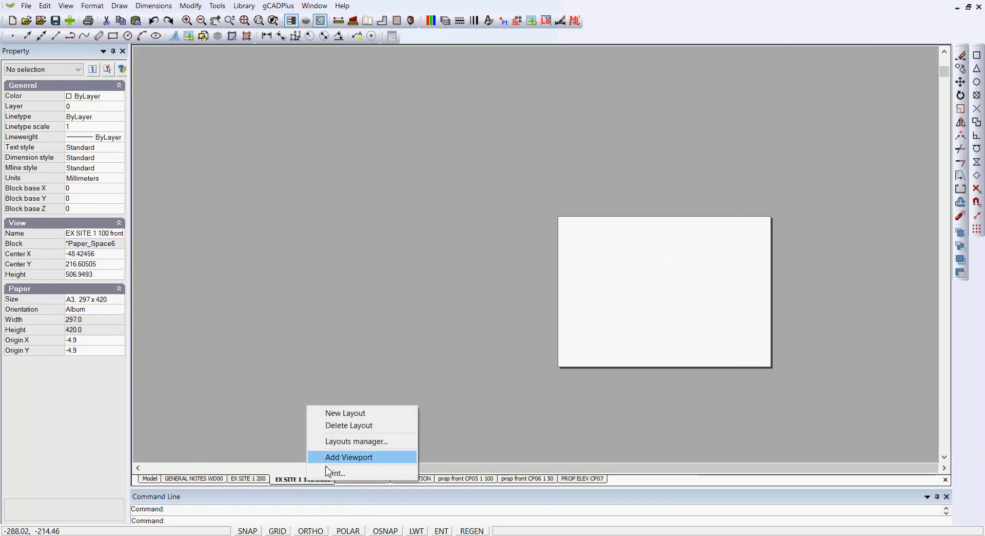
left_click(352, 428)
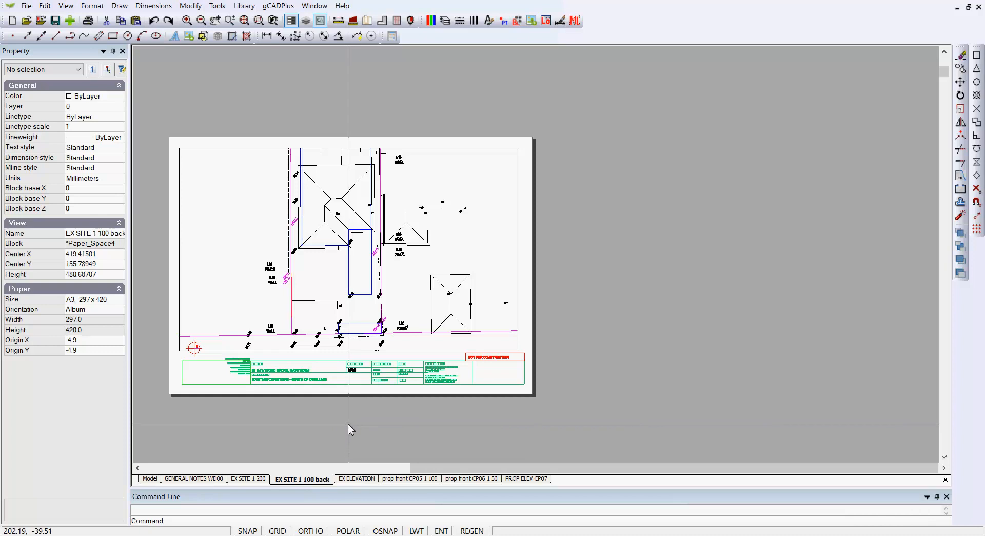
Delete the viewport, title block and all other objects on the EX SITE 1 100 back layout.
left_click(568, 396)
left_click(155, 107)
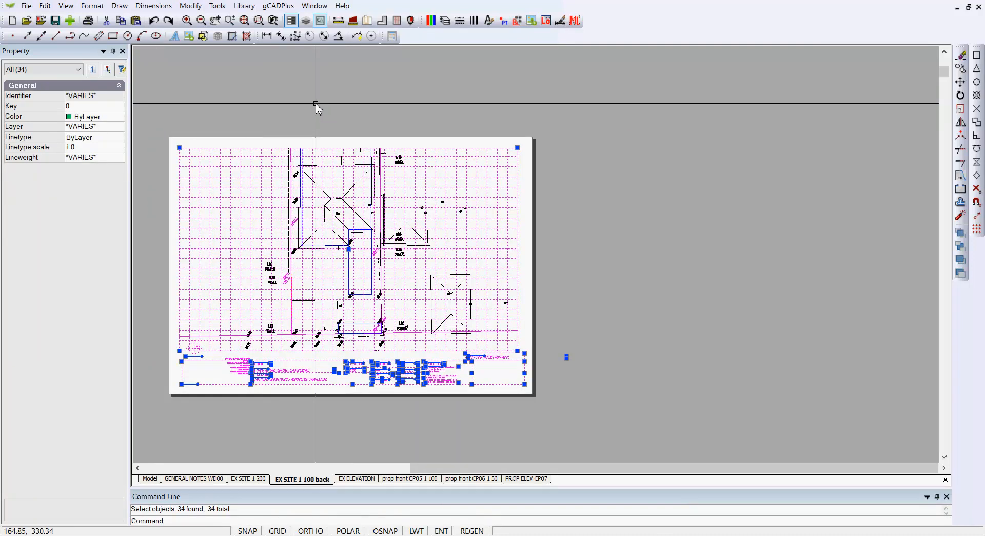
key("Delete")
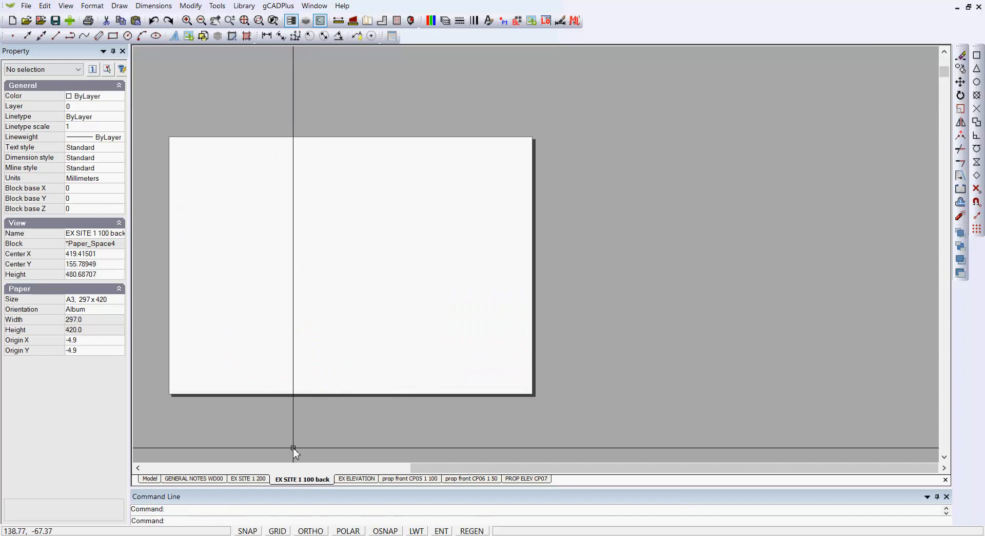
Try to delete the EX SITE 1 100 back layout.
right_click(308, 485)
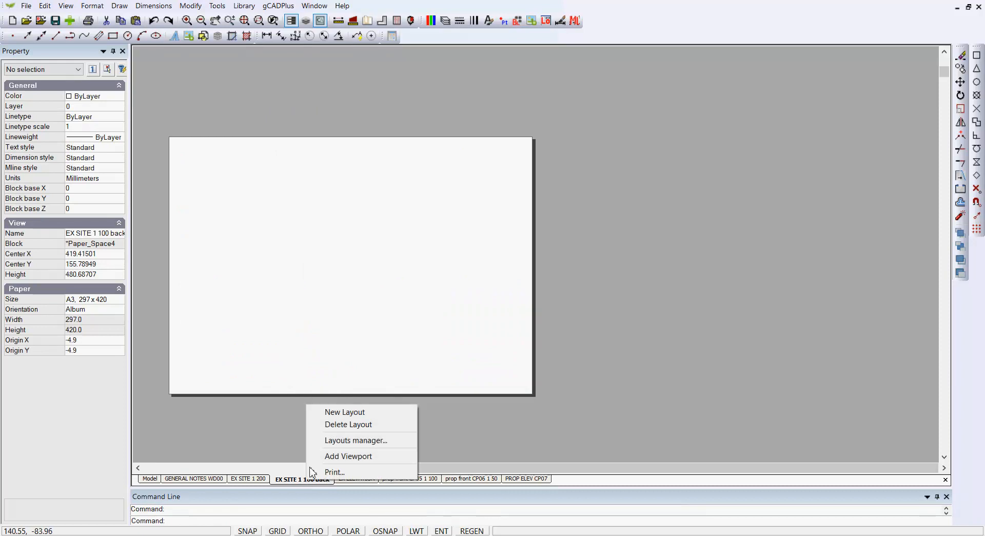
left_click(338, 424)
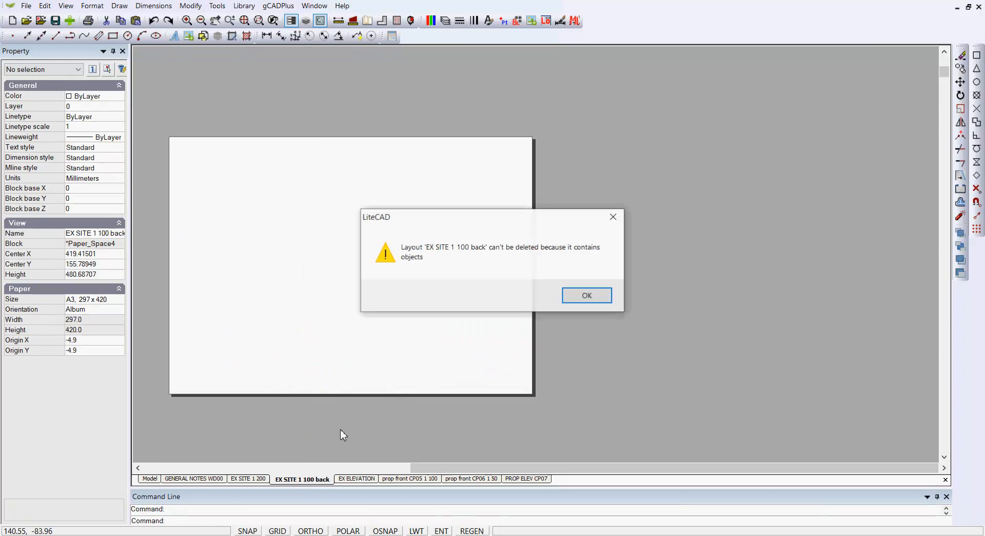
left_click(578, 294)
Delete the stray red texts and symbols outside the sheet of the EX SITE 1 100 back layout.
right_click(589, 293)
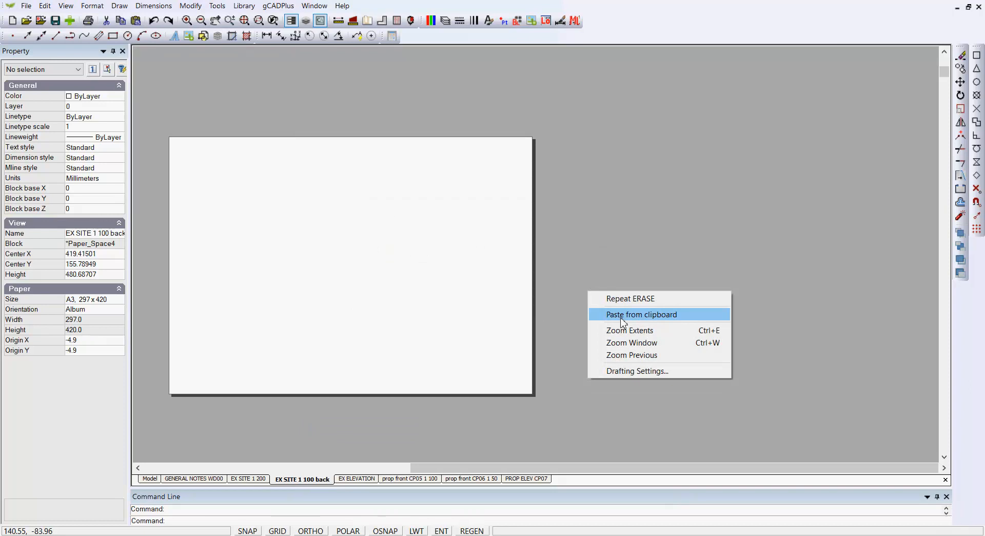
left_click(622, 332)
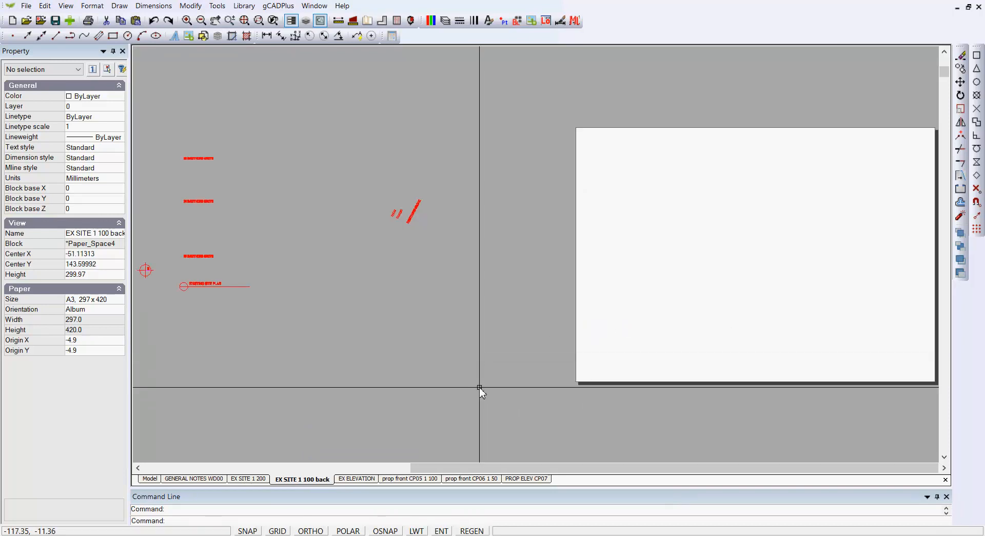
scroll(493, 380, "down", 1)
left_click_drag(493, 380, 196, 164)
key("Delete")
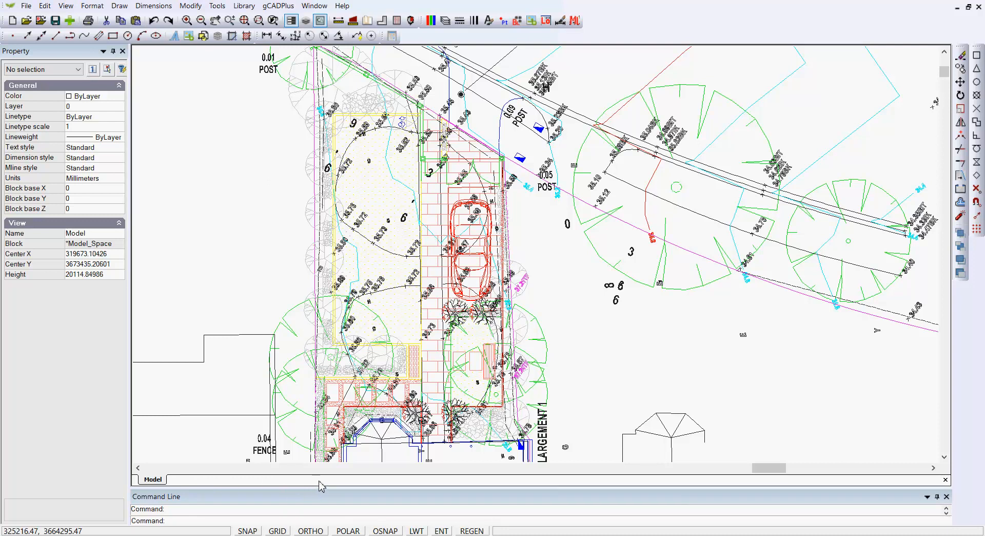
Review the drawing's layers and their object counts in the Layer Properties Manager without changing anything.
left_click(445, 21)
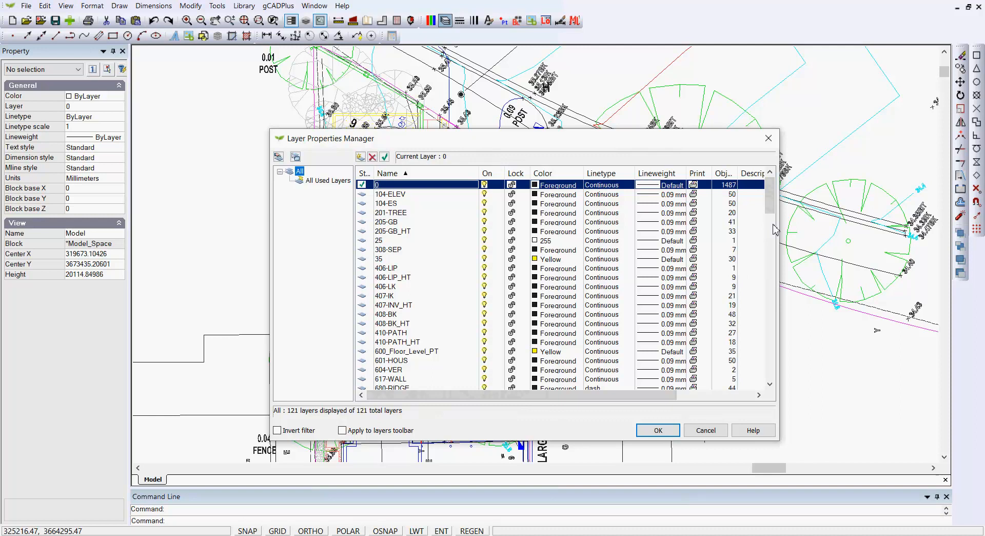
mouse_move(769, 200)
left_mouse_down()
mouse_move(768, 385)
mouse_move(769, 194)
left_mouse_up()
left_click(705, 432)
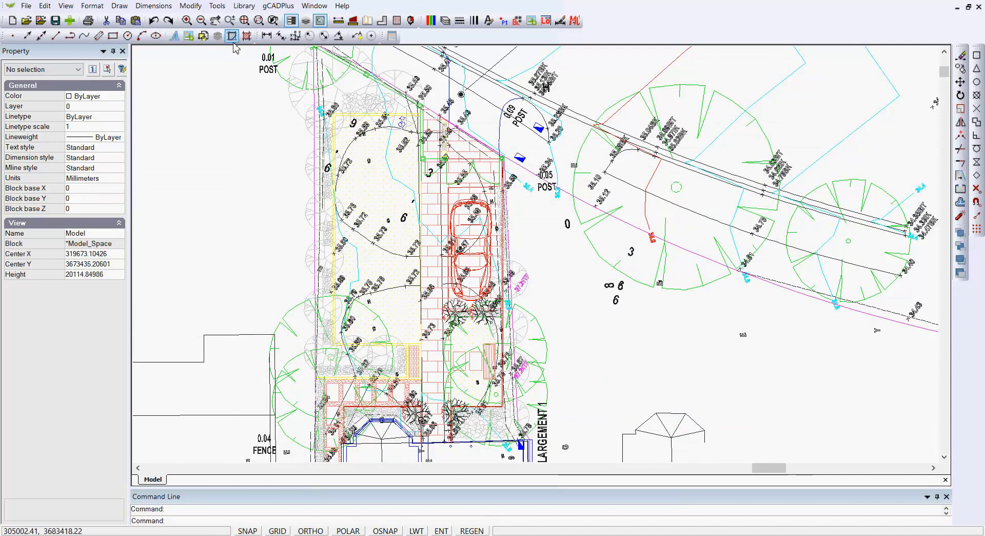
Purge the unused objects from the drawing.
left_click(217, 5)
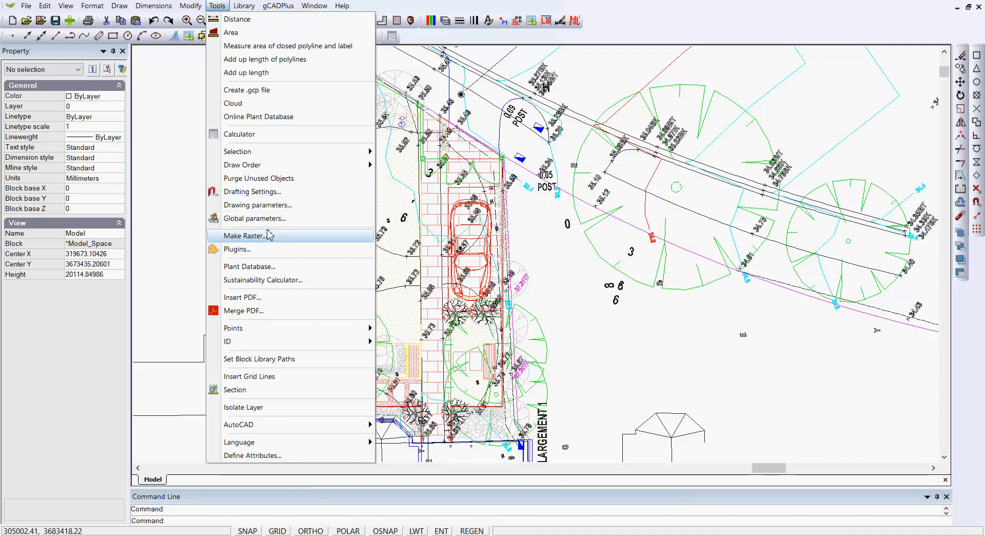
left_click(271, 179)
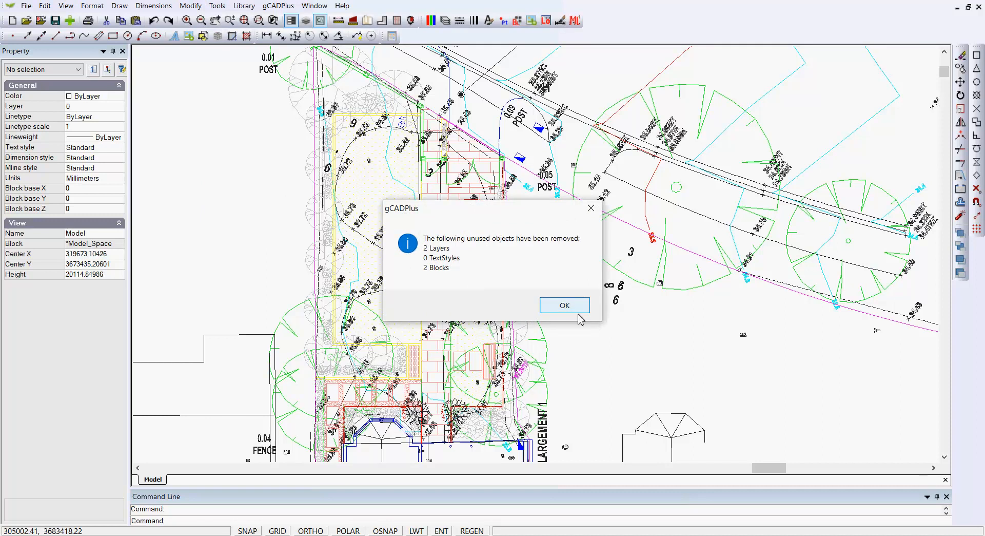
left_click(564, 306)
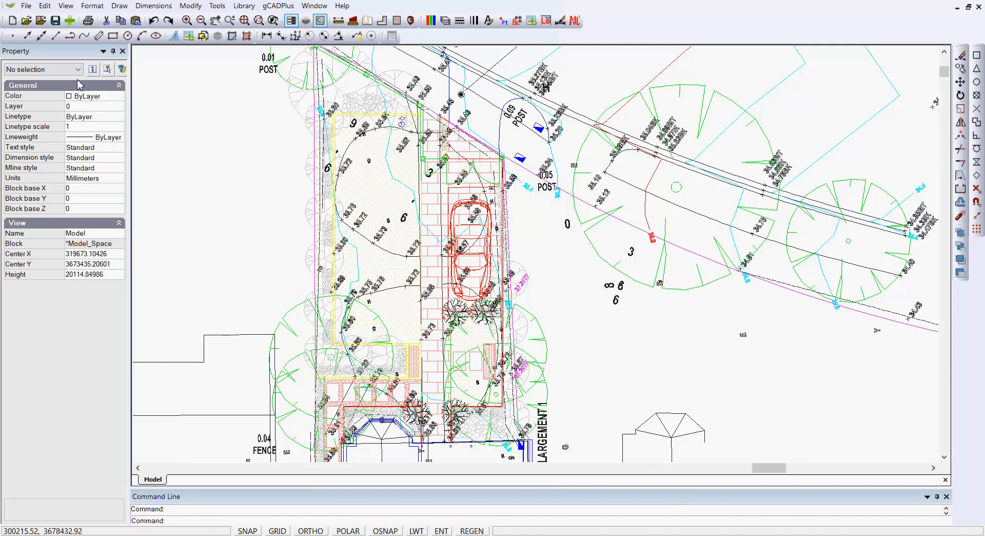
Check the drawing's file size.
left_click(26, 6)
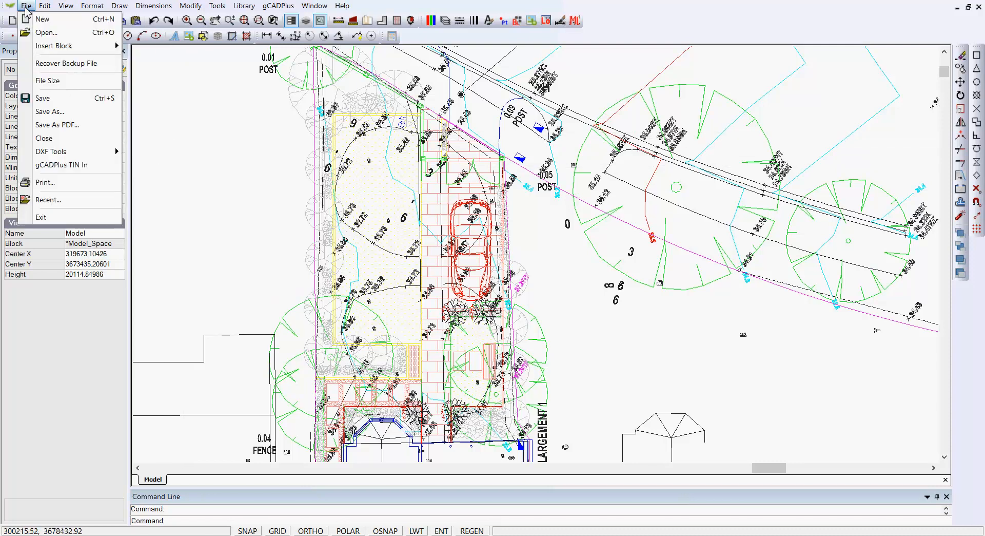
left_click(57, 82)
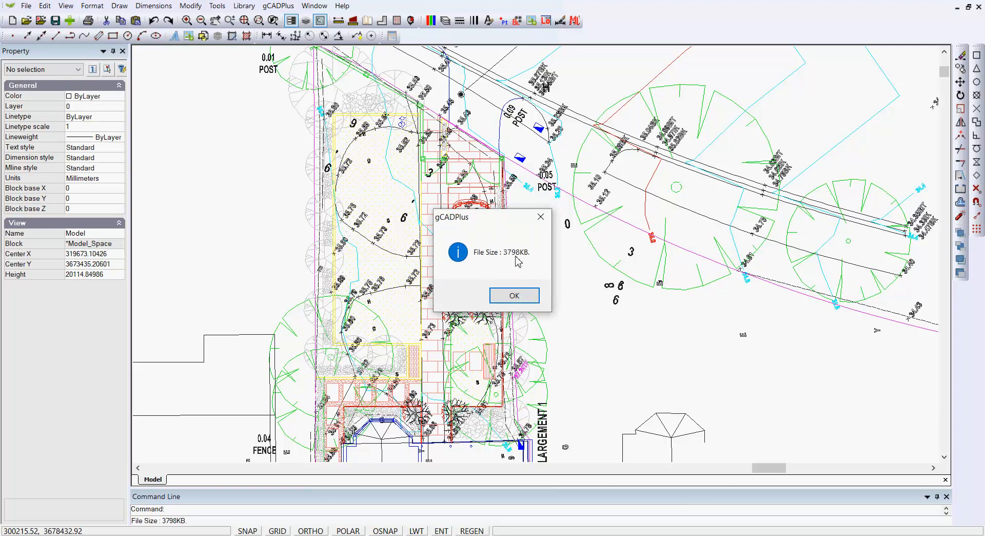
left_click(527, 300)
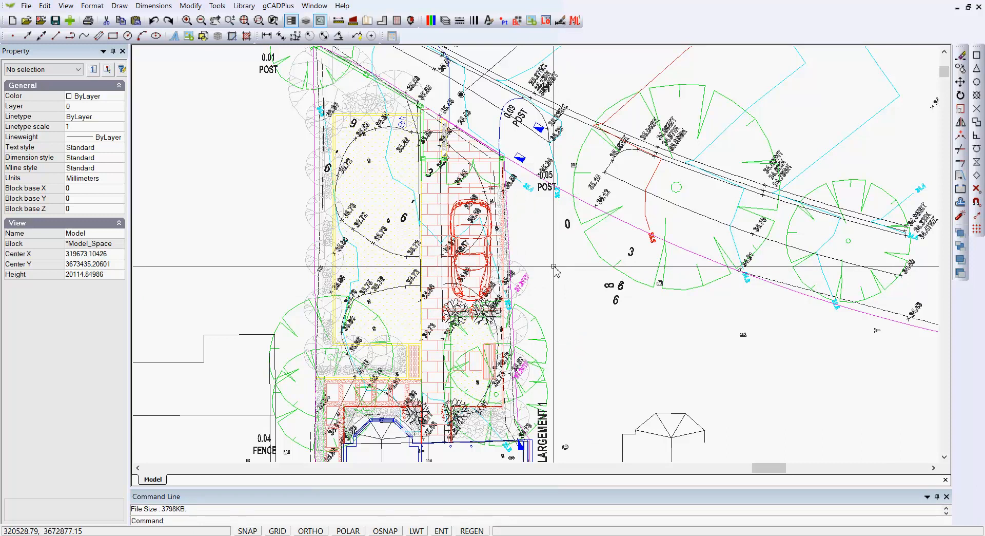
Check which layer holds the 35.58 level text beside the boundary near the parked car, and clear the selection.
scroll(519, 241, "up", 1)
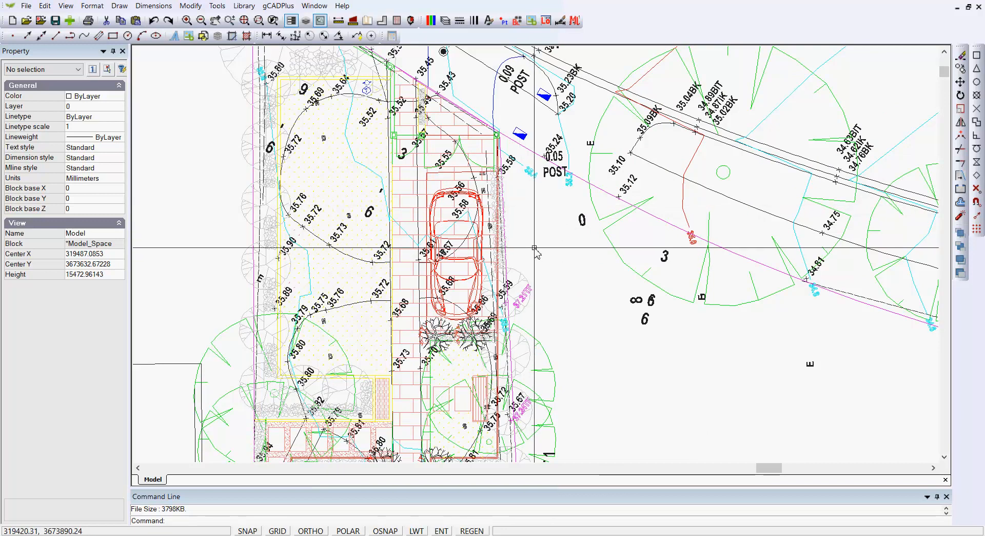
scroll(507, 185, "up", 3)
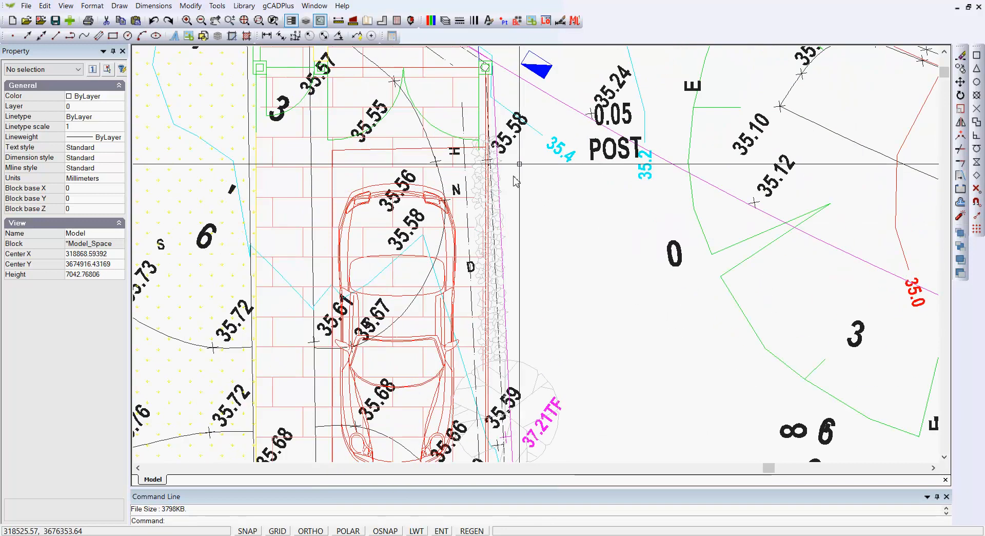
left_click(510, 131)
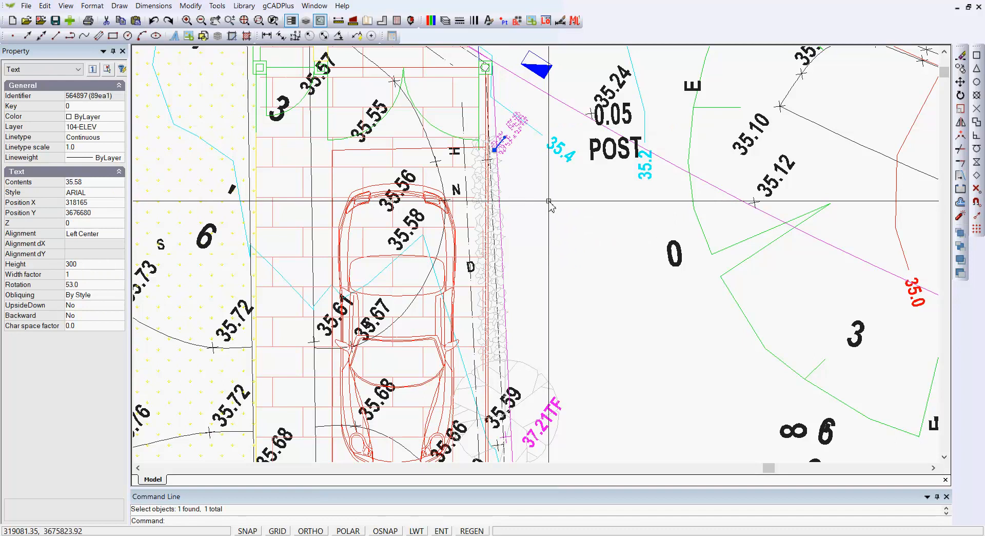
key("Escape")
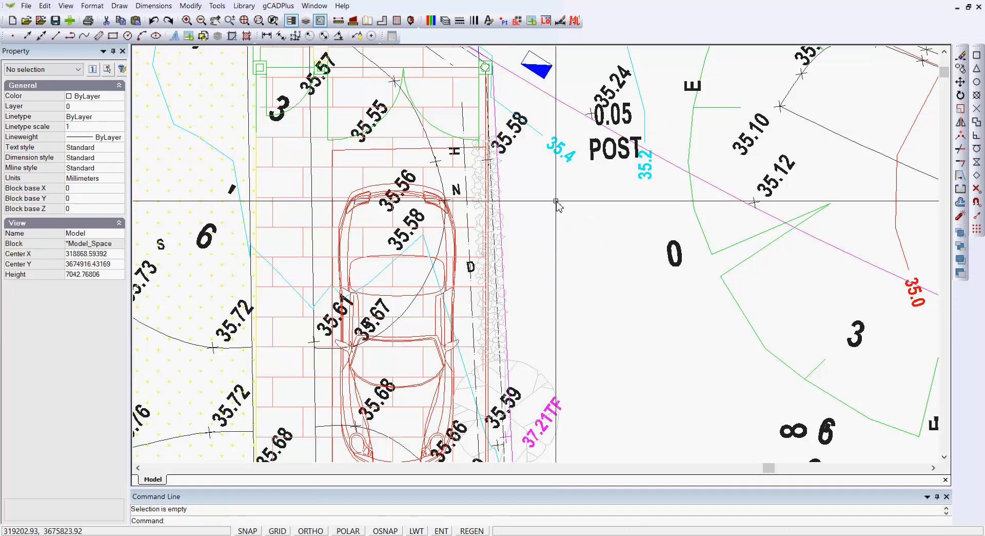
Isolate the 104-ELEV layer in model space.
scroll(549, 201, "down", 5)
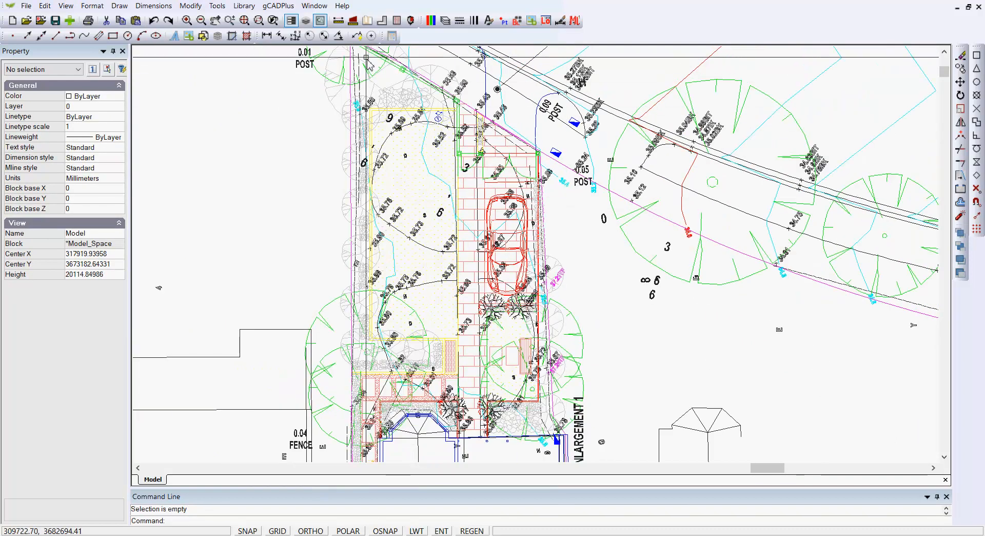
left_click(217, 7)
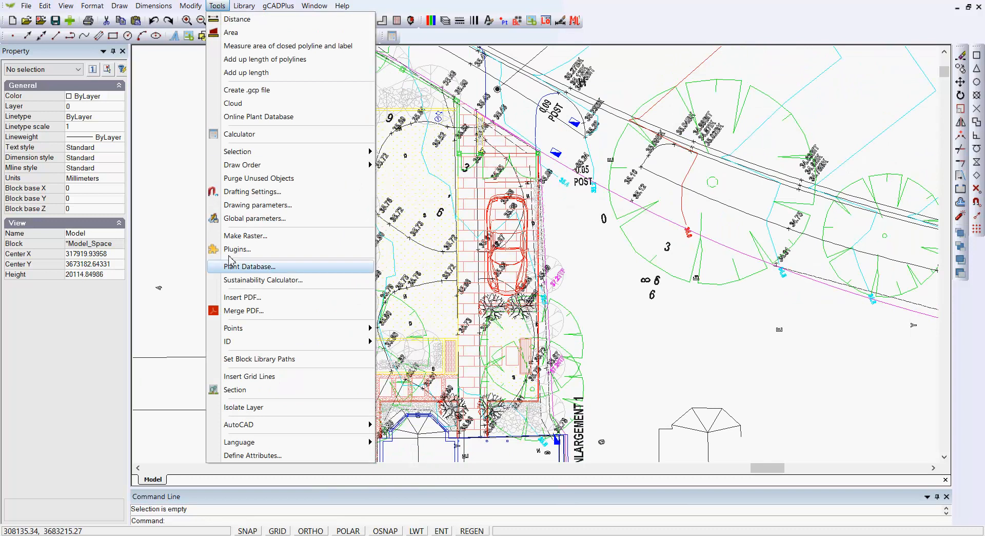
left_click(265, 408)
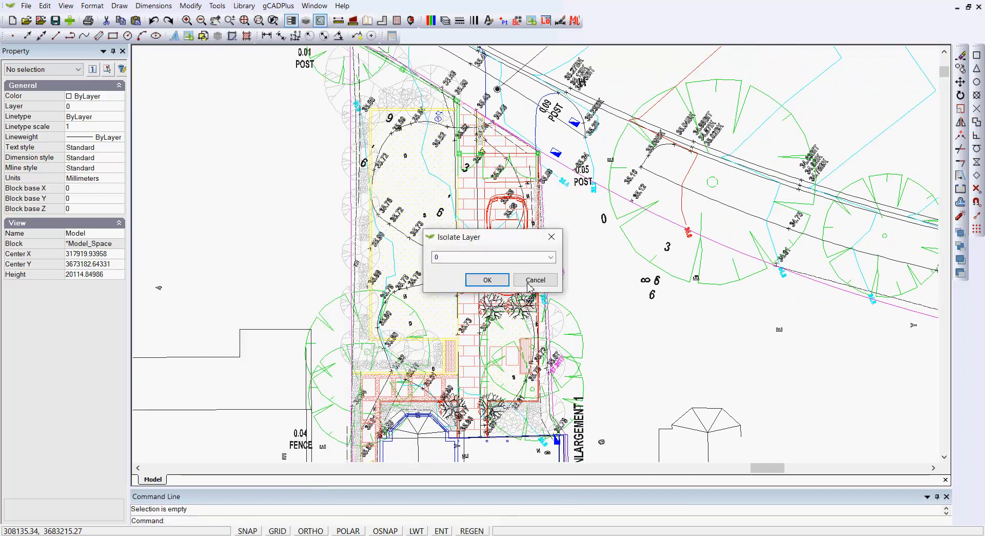
left_click(549, 257)
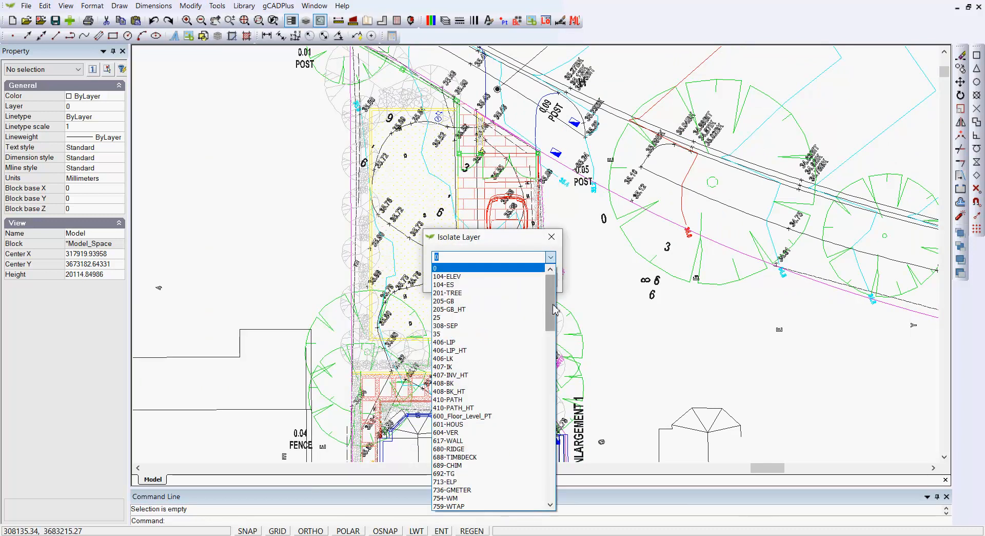
left_click(468, 277)
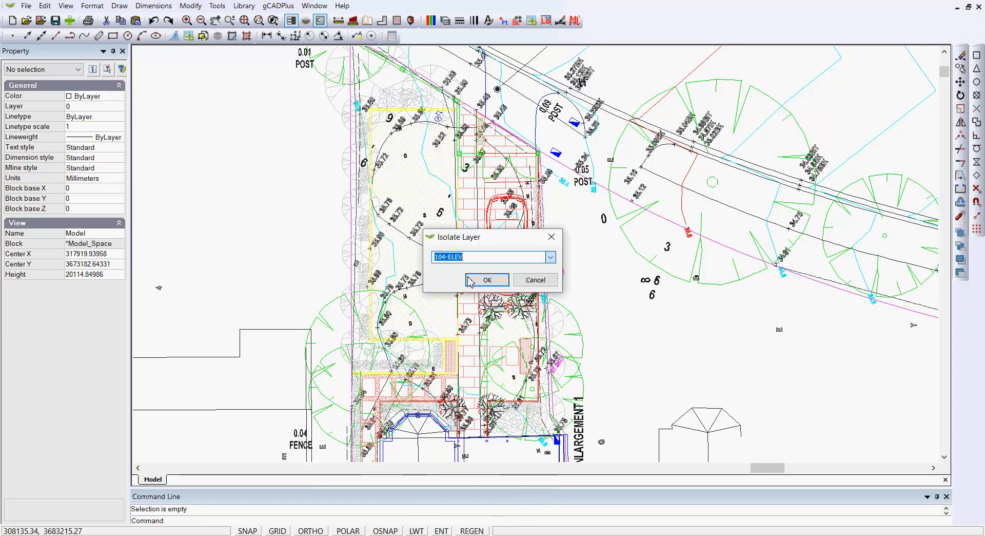
left_click(488, 280)
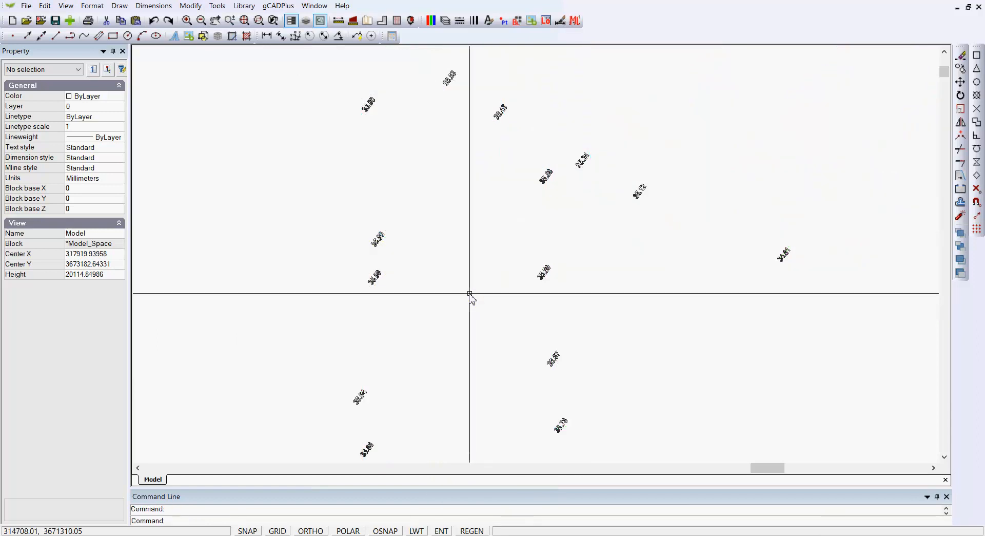
Delete all the level texts on the isolated 104-ELEV layer.
scroll(468, 288, "down", 5)
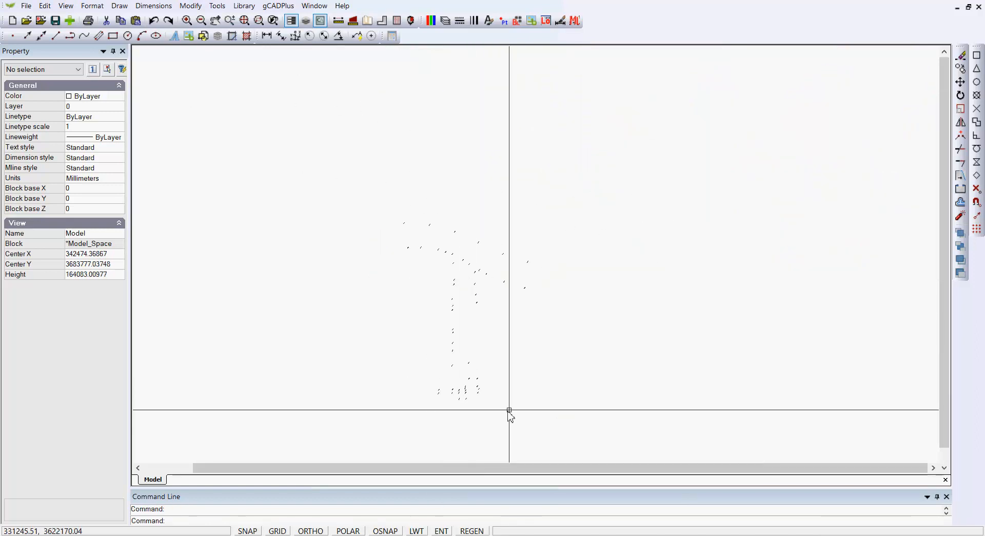
right_click(673, 364)
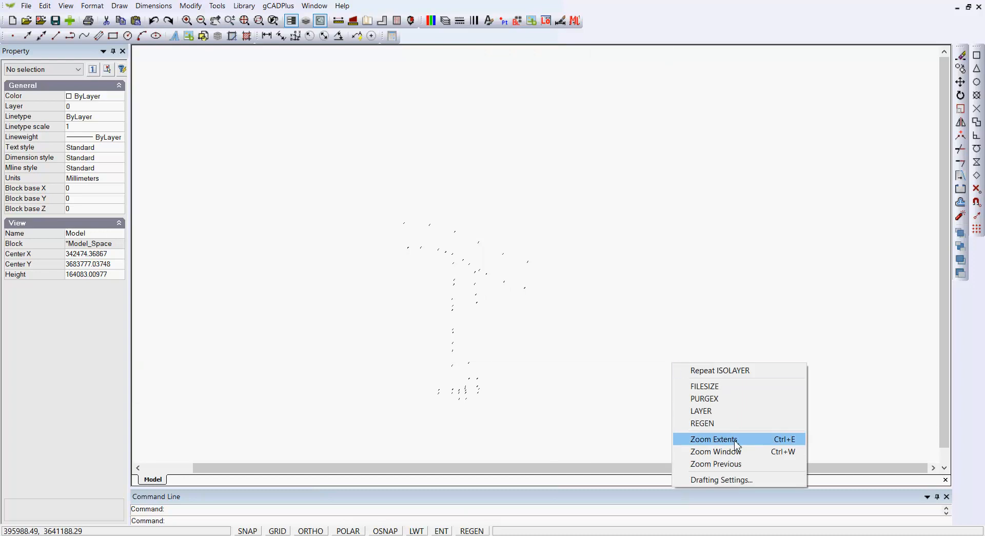
left_click(714, 438)
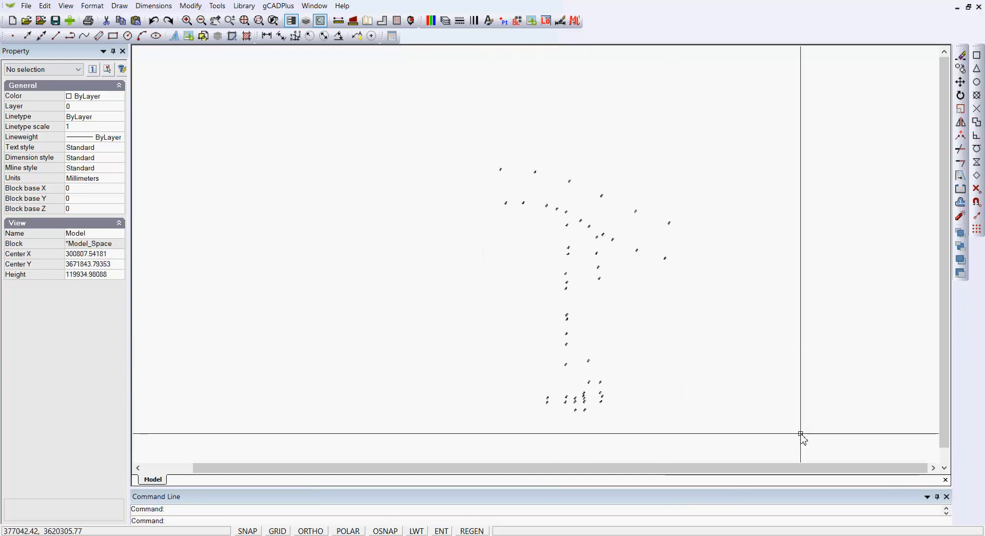
left_click_drag(751, 436, 417, 154)
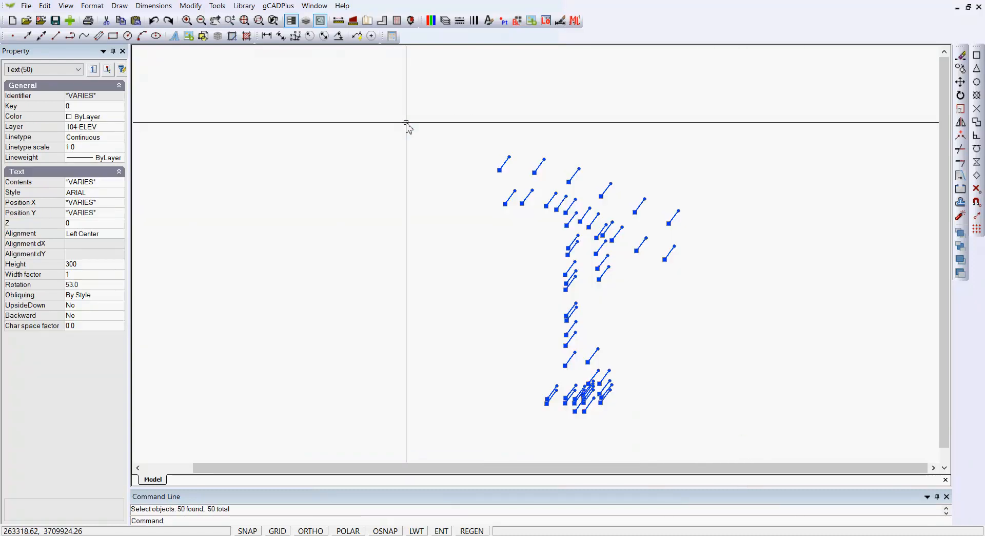
key("Delete")
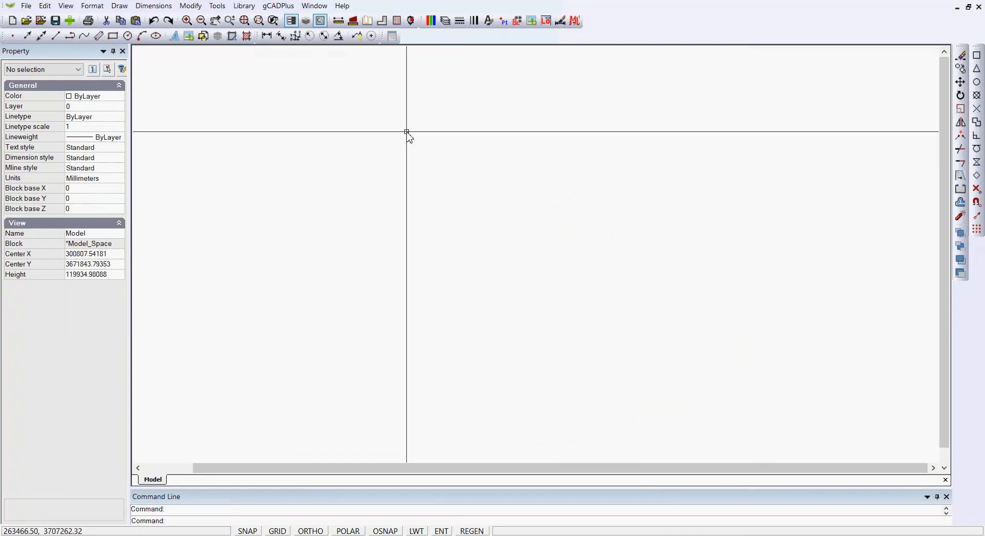
right_click(407, 135)
left_click(370, 166)
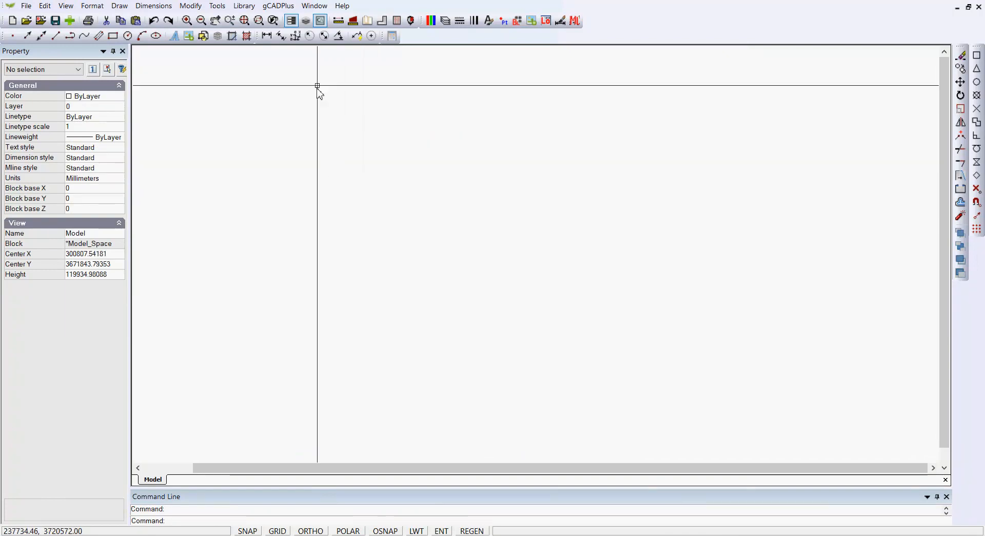
Turn on the visibility of all used layers in the Layer Properties Manager.
left_click(445, 20)
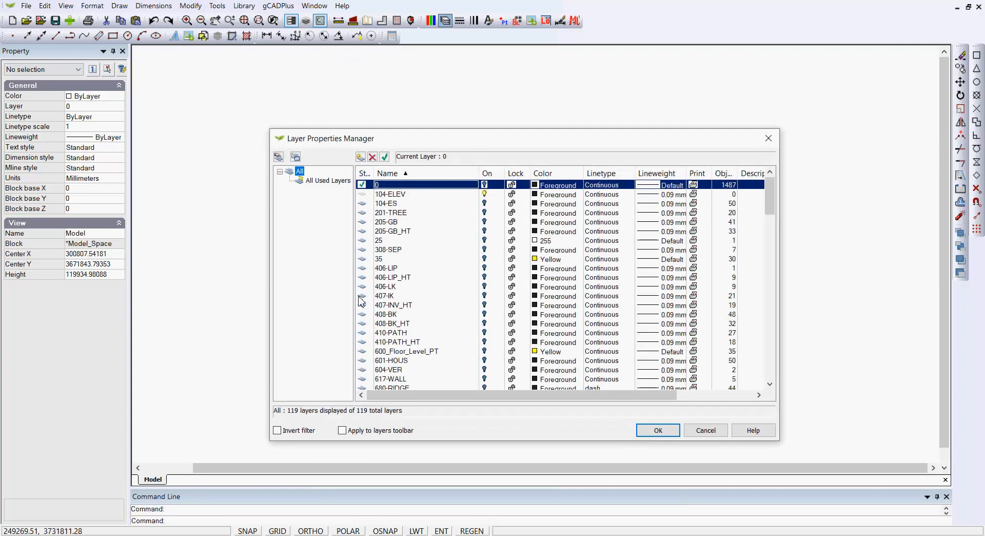
left_click(323, 181)
right_click(322, 181)
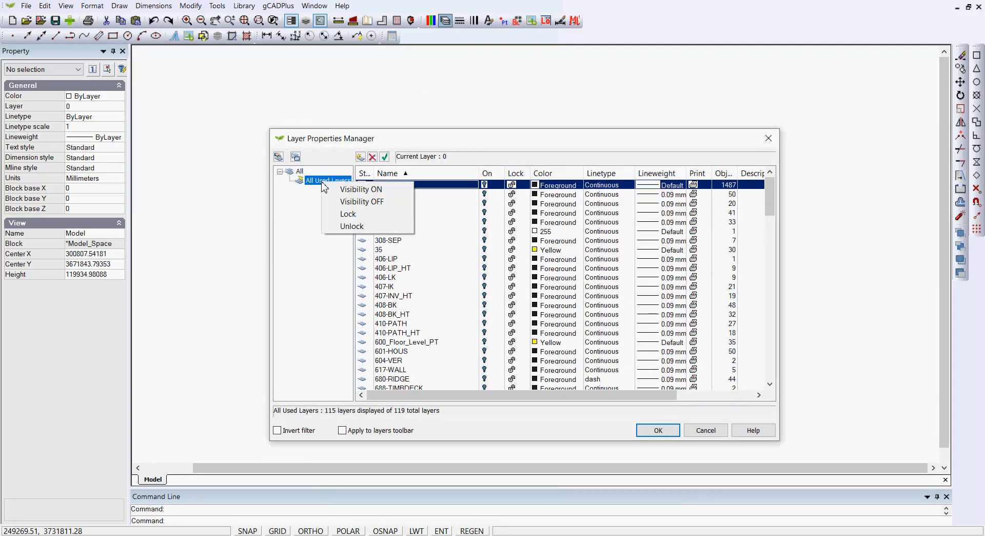
left_click(344, 189)
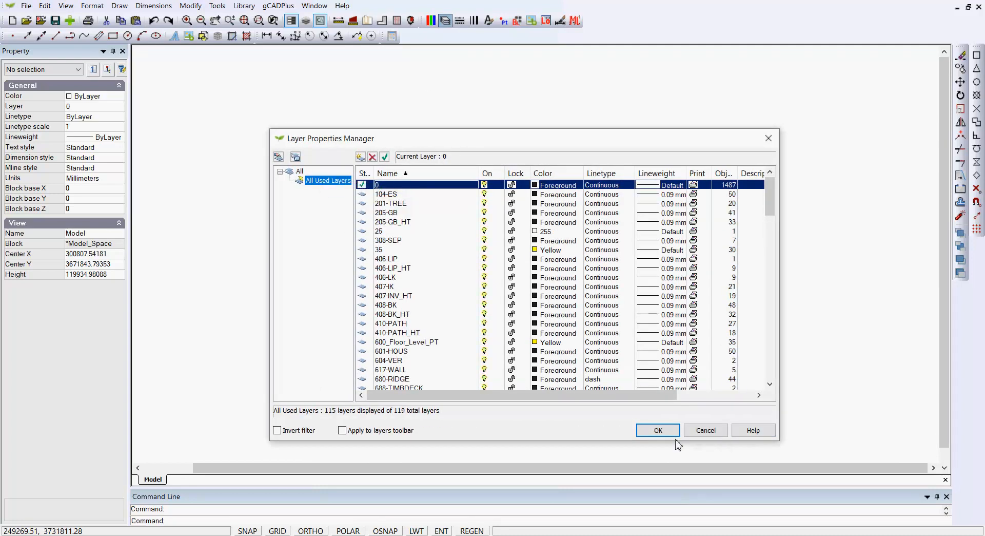
left_click(658, 431)
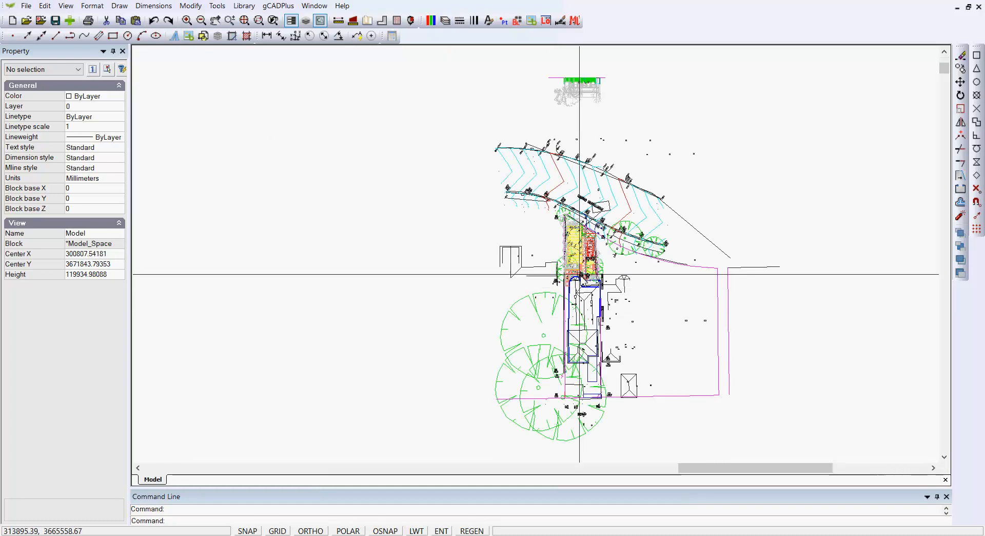
Select the 35.72 level text on the yellow-dotted area beside the paving to check its layer.
scroll(579, 254, "up", 3)
scroll(580, 254, "up", 4)
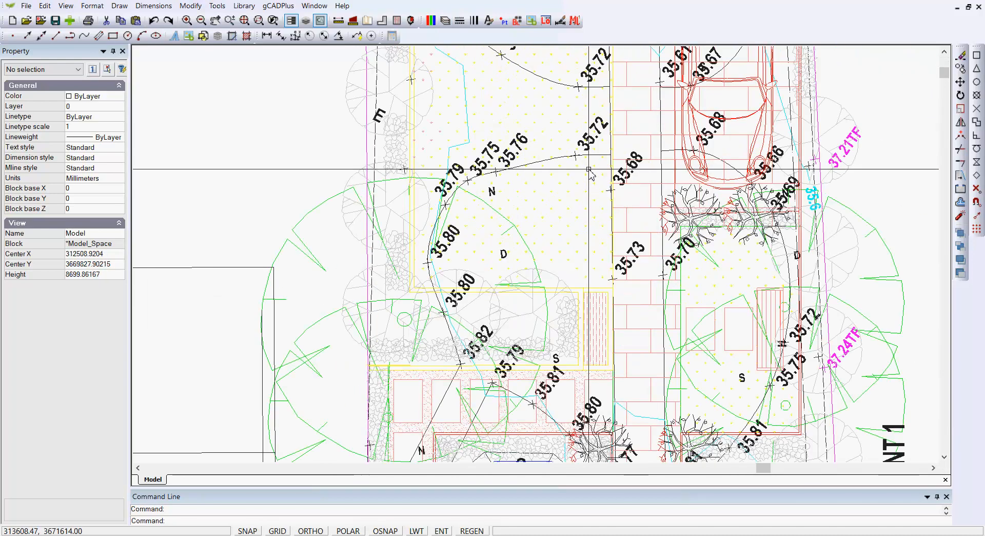
left_click(592, 126)
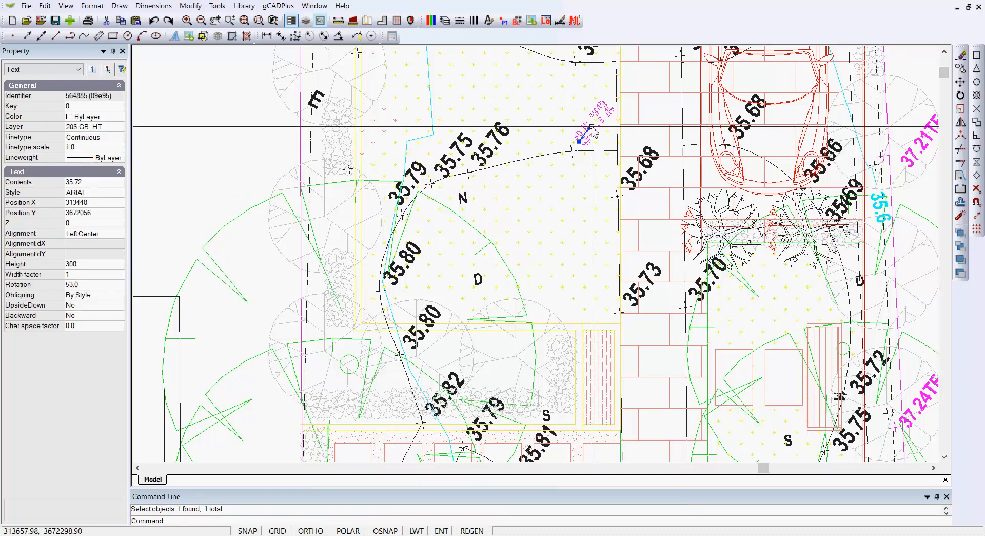
Isolate the 205-GB_HT layer in model space.
key("Escape")
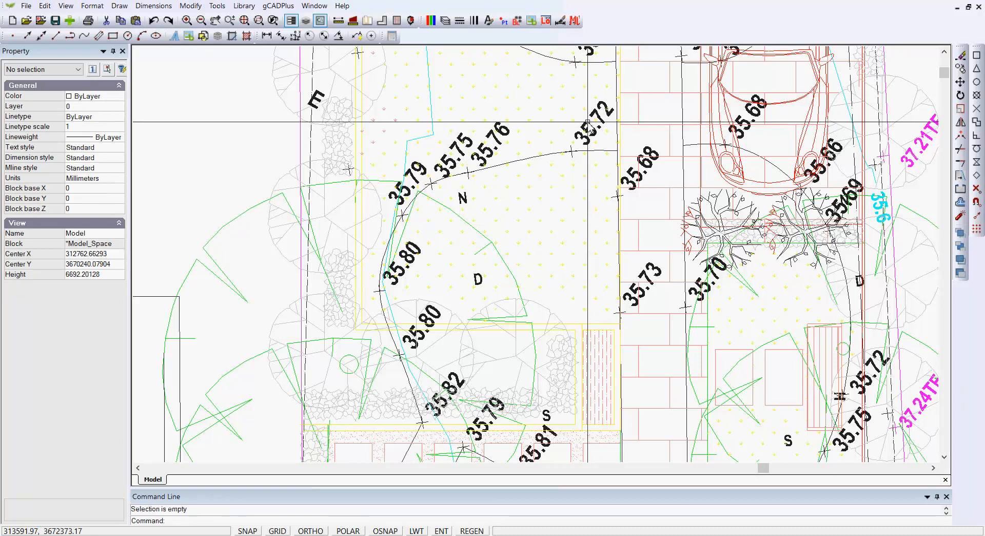
left_click(216, 7)
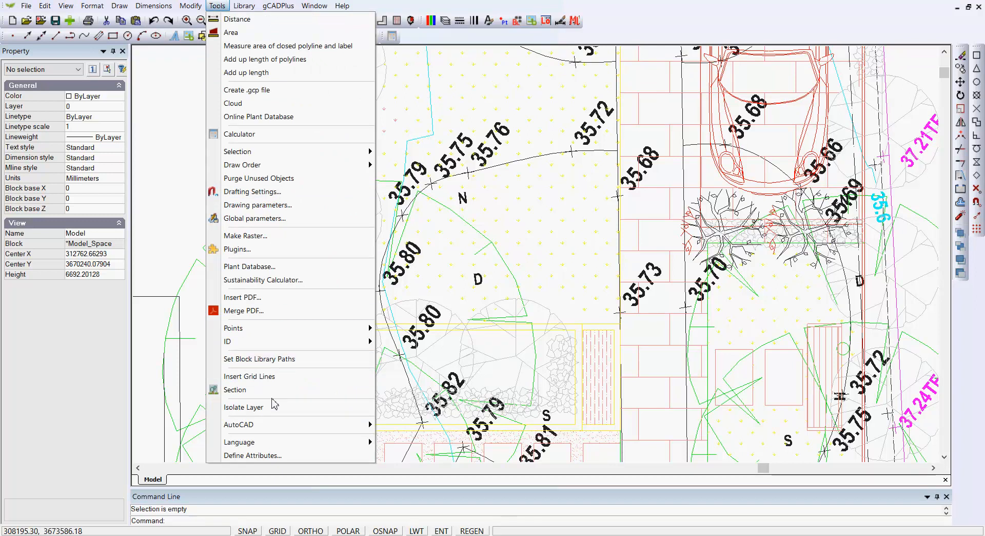
left_click(243, 407)
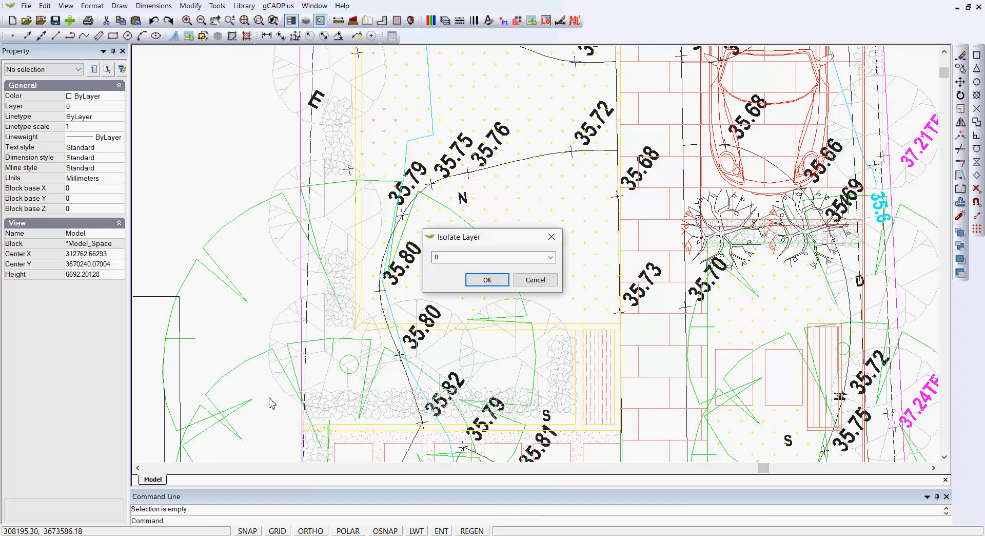
left_click(551, 257)
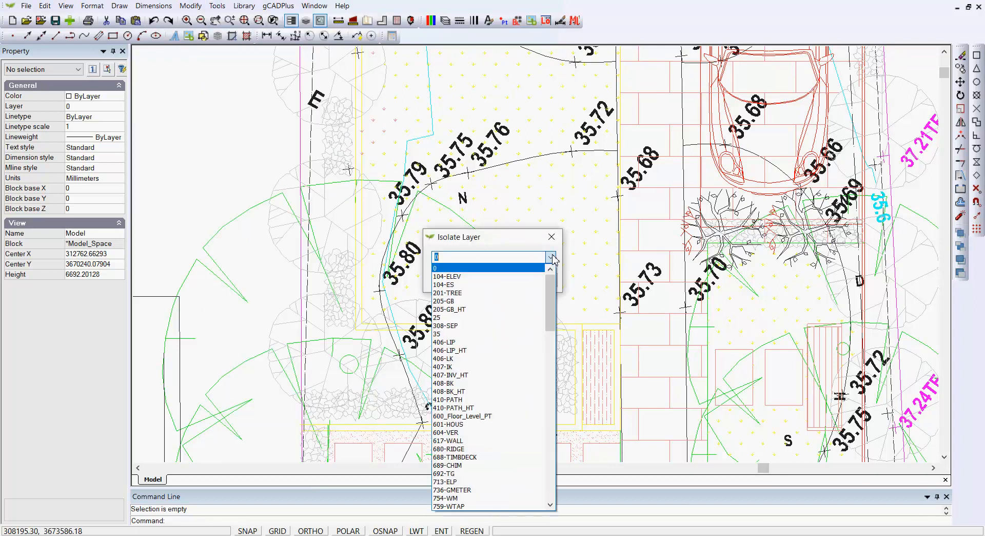
left_click(451, 310)
left_click(487, 279)
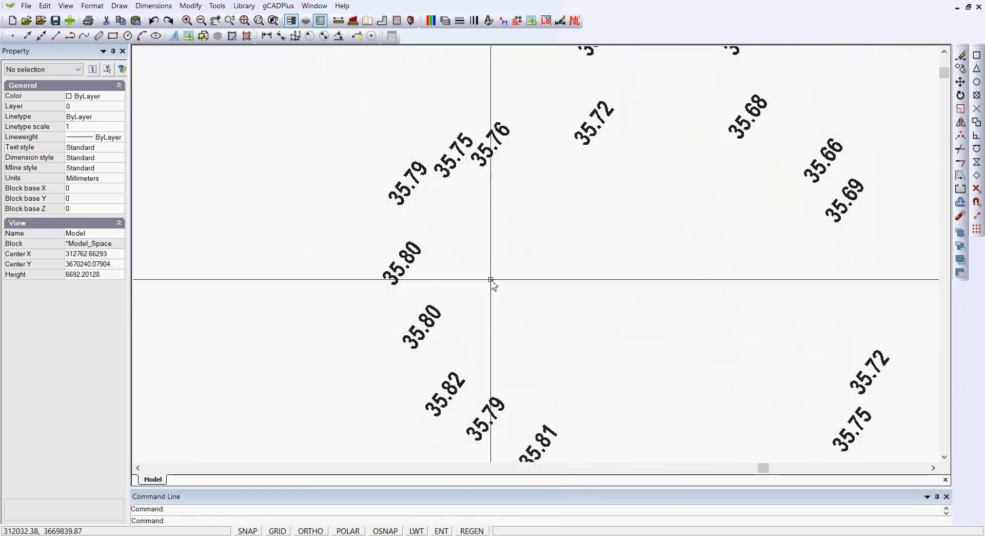
Delete all the level texts on the isolated 205-GB_HT layer.
scroll(490, 281, "down", 6)
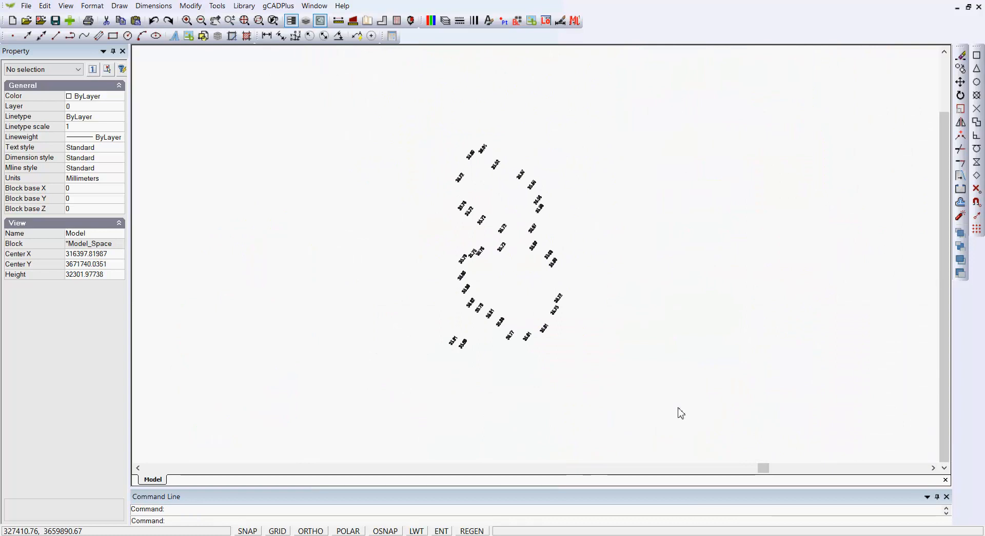
left_click_drag(679, 408, 409, 158)
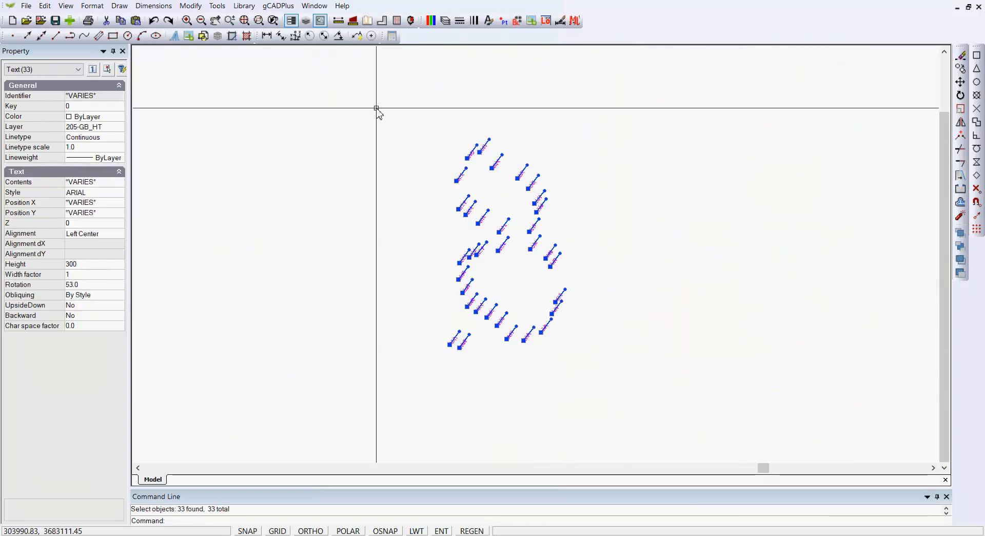
key("Delete")
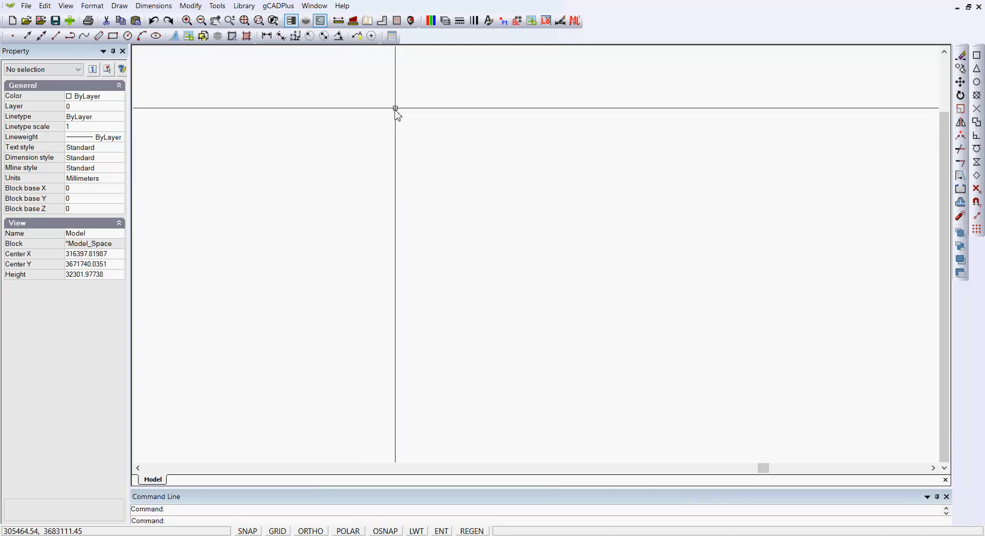
Turn the visibility of all used layers back on in the Layer Properties Manager.
left_click(443, 24)
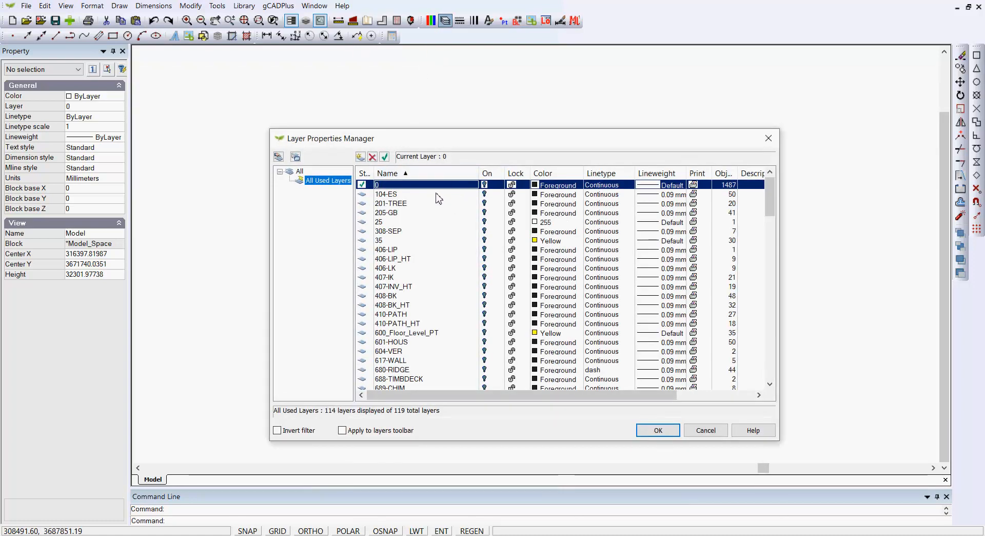
right_click(329, 185)
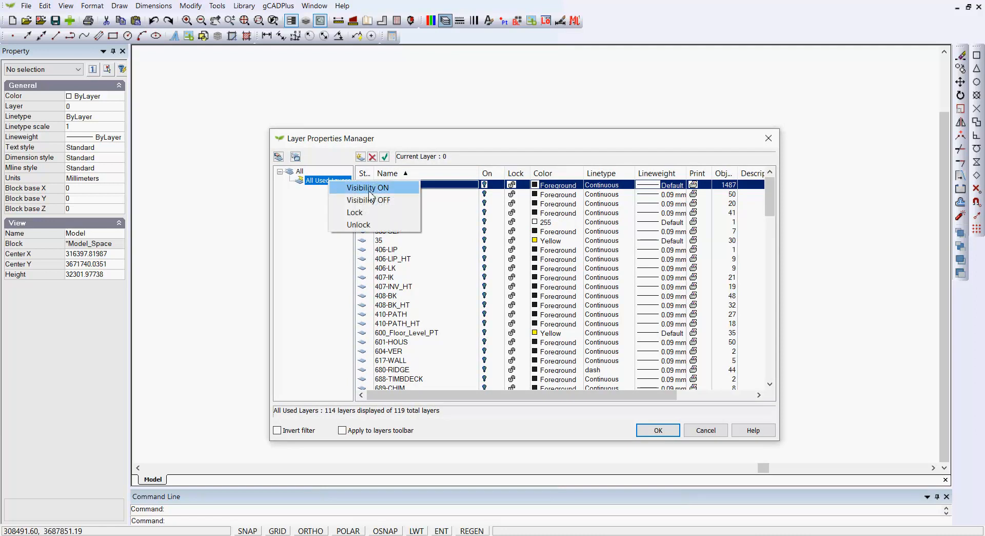
left_click(354, 188)
left_click(667, 434)
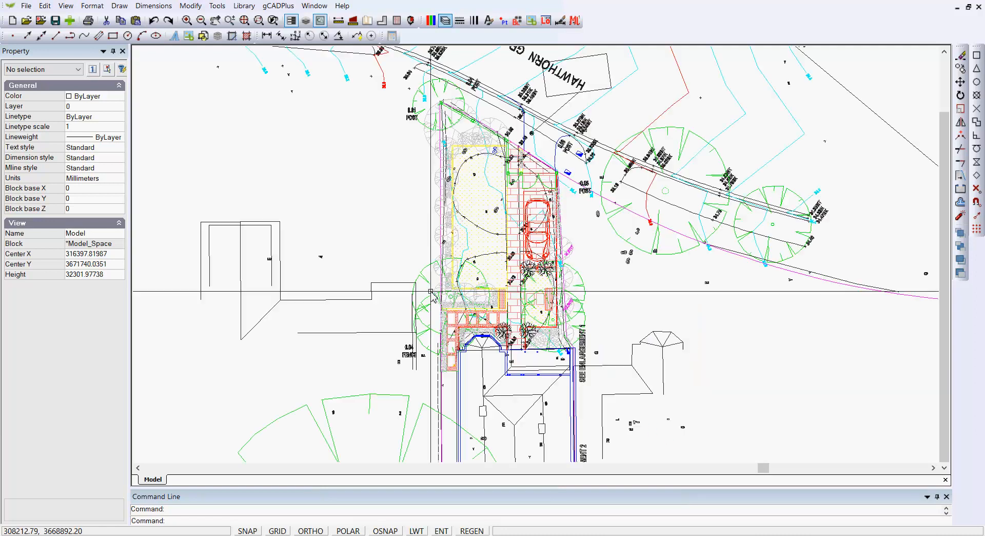
Check the layer and block name of the ground-cover block and the two deciduous trees in the planting bed below the yellow-dotted area.
scroll(518, 288, "up", 3)
scroll(518, 288, "up", 1)
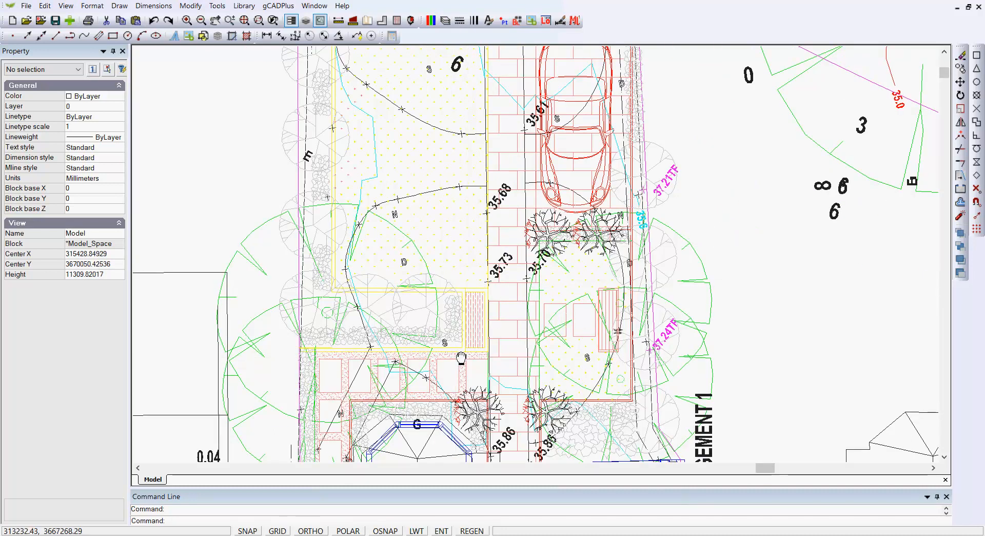
middle_click_drag(457, 352, 511, 271)
scroll(491, 244, "up", 1)
left_click(491, 244)
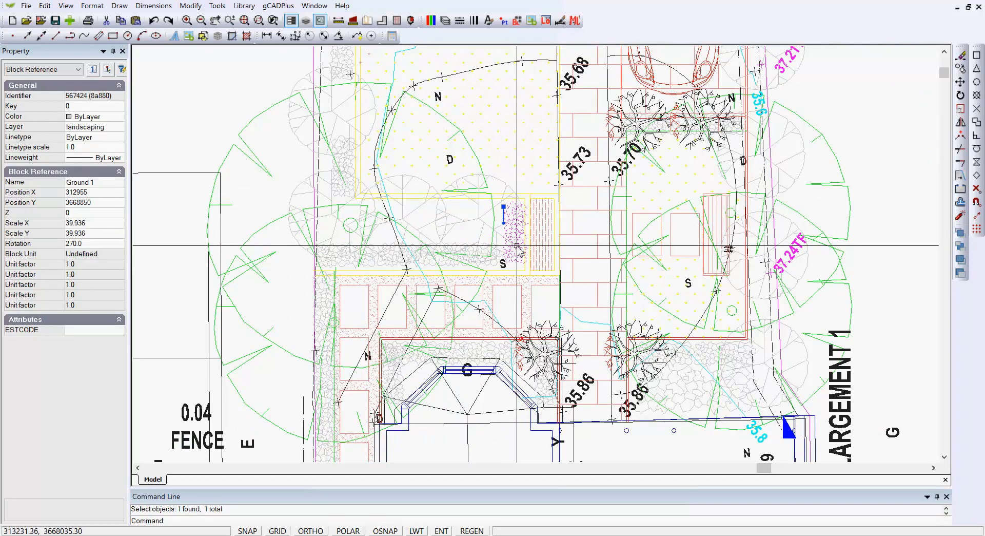
key("Escape")
left_click(500, 182)
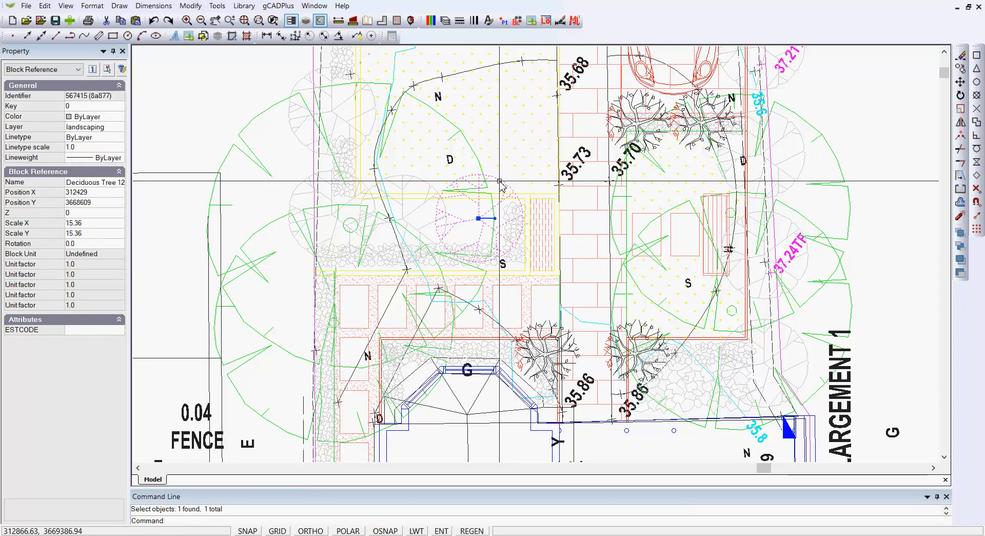
key("Escape")
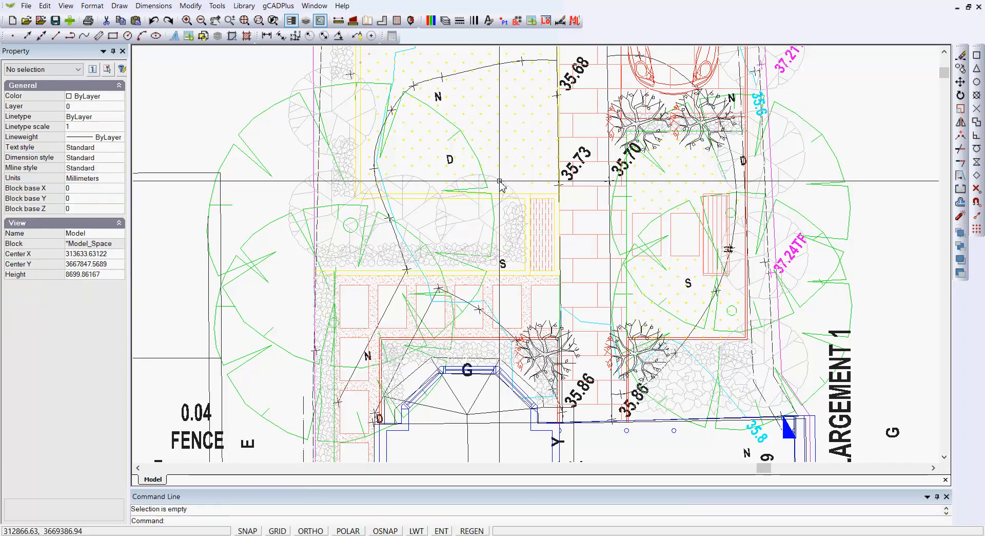
left_click(412, 178)
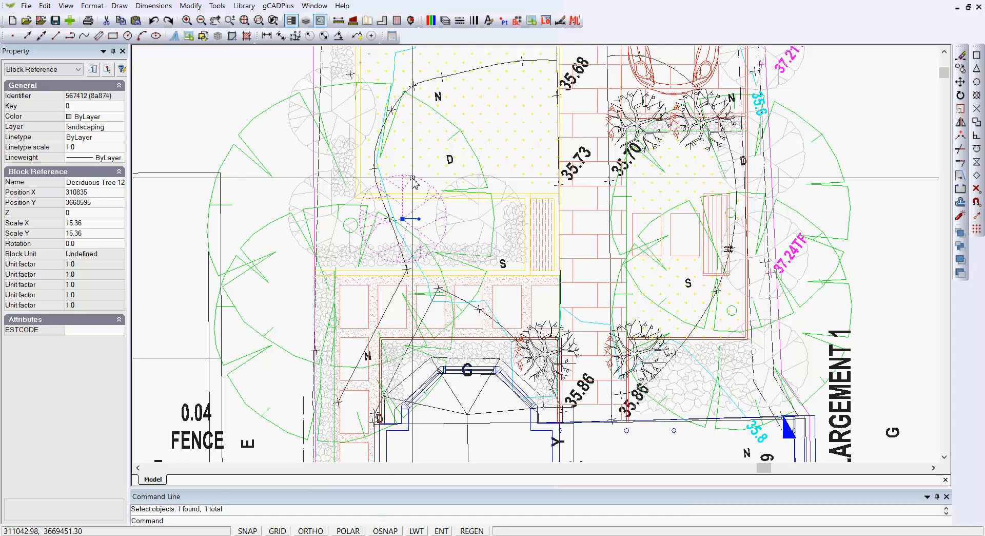
key("Escape")
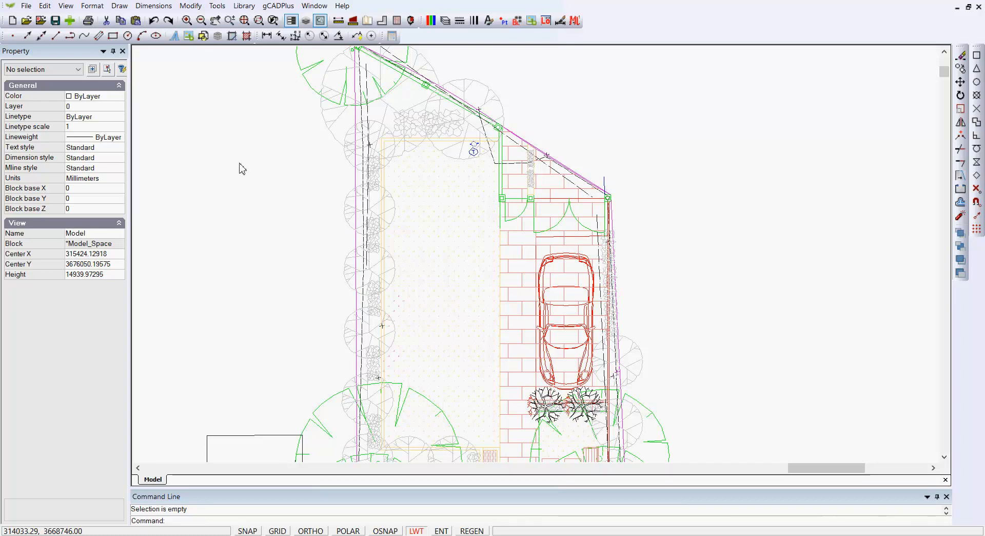
Check the file size of the cleaned-up drawing.
left_click(26, 6)
left_click(42, 79)
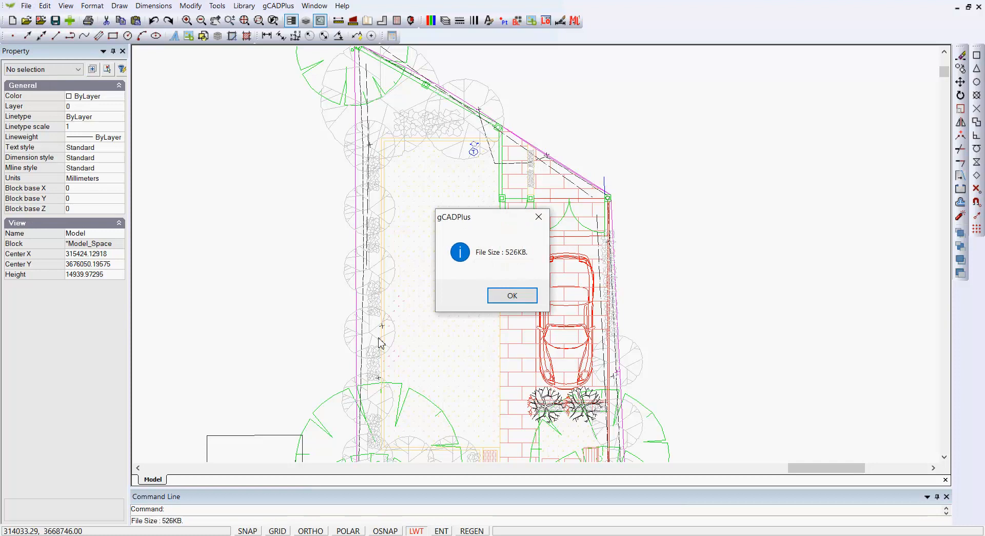
left_click(539, 220)
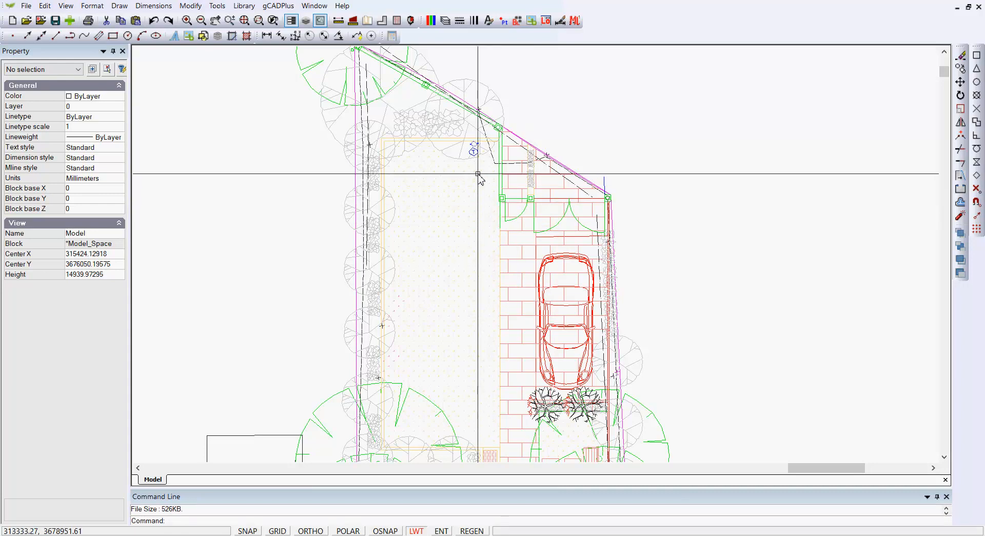
Inspect the layer and extents of the dashed fence line segments near the upper gate post beside the paving.
scroll(486, 166, "up", 3)
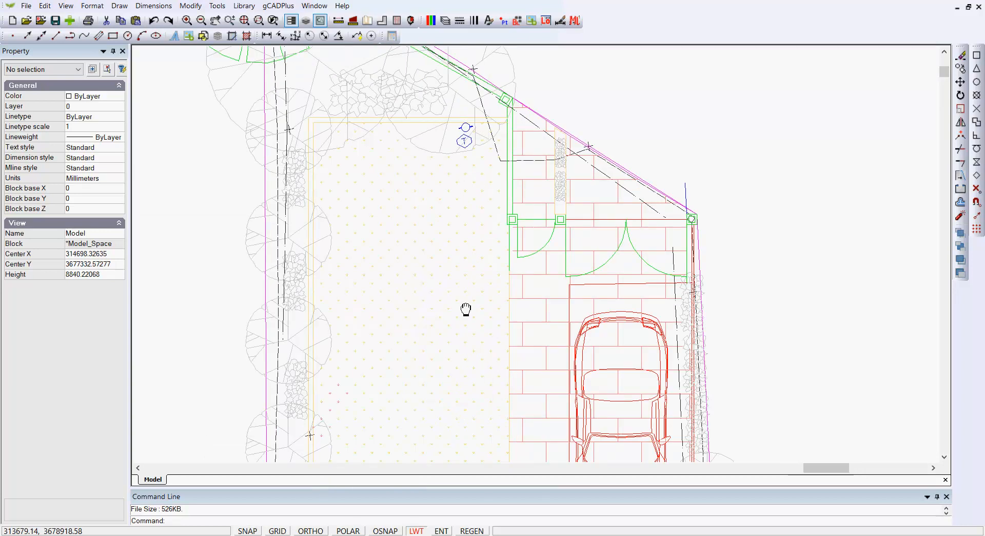
scroll(460, 321, "up", 3)
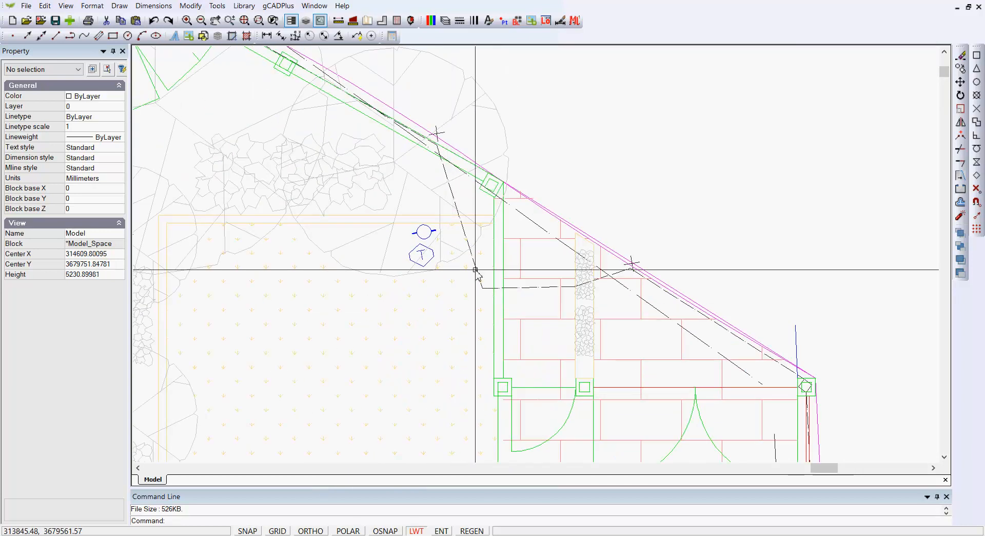
left_click(528, 288)
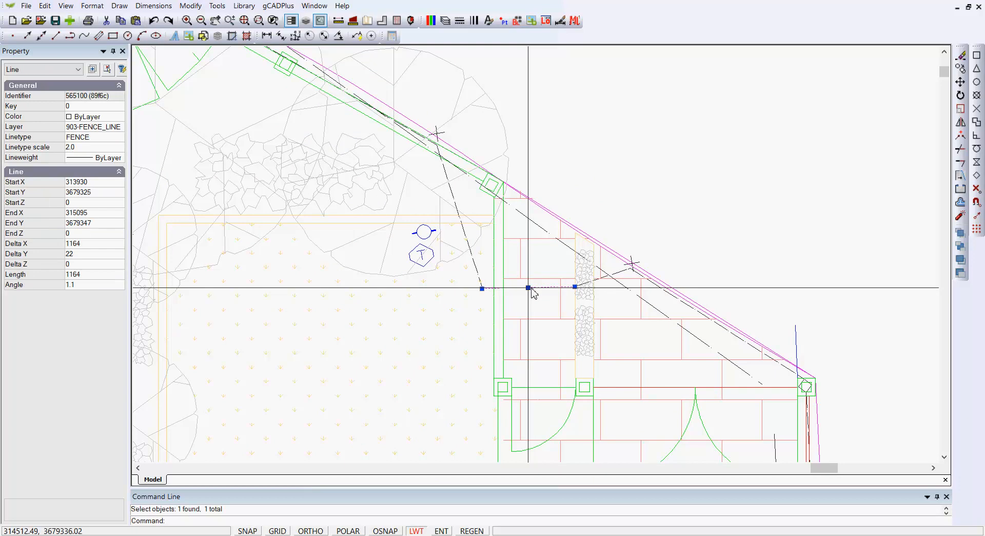
key("Escape")
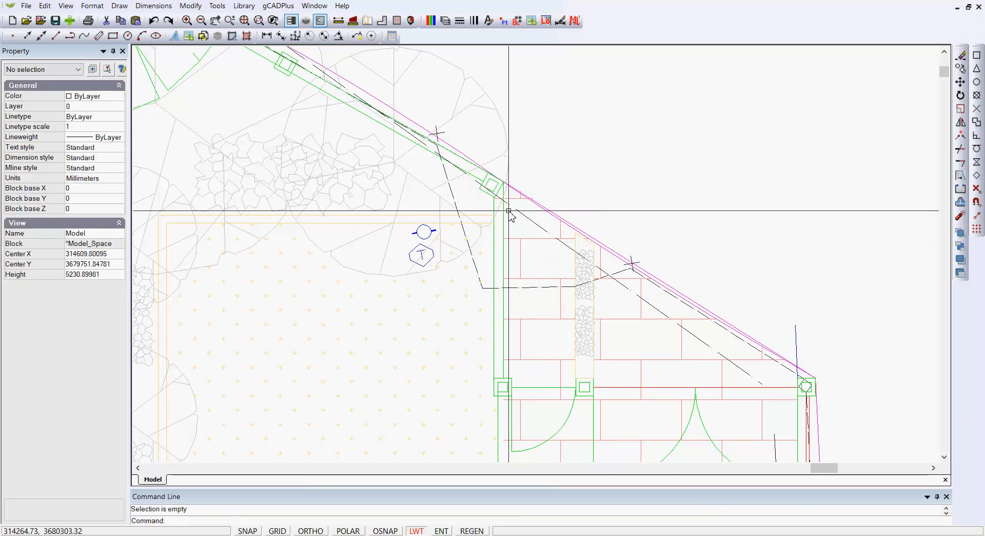
left_click(453, 193)
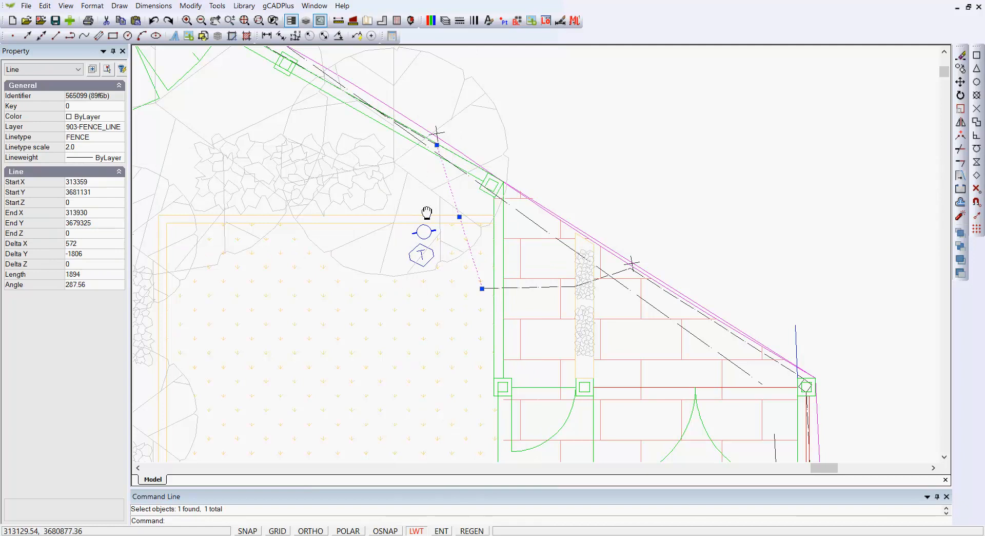
scroll(418, 267, "up", 4)
key("Escape")
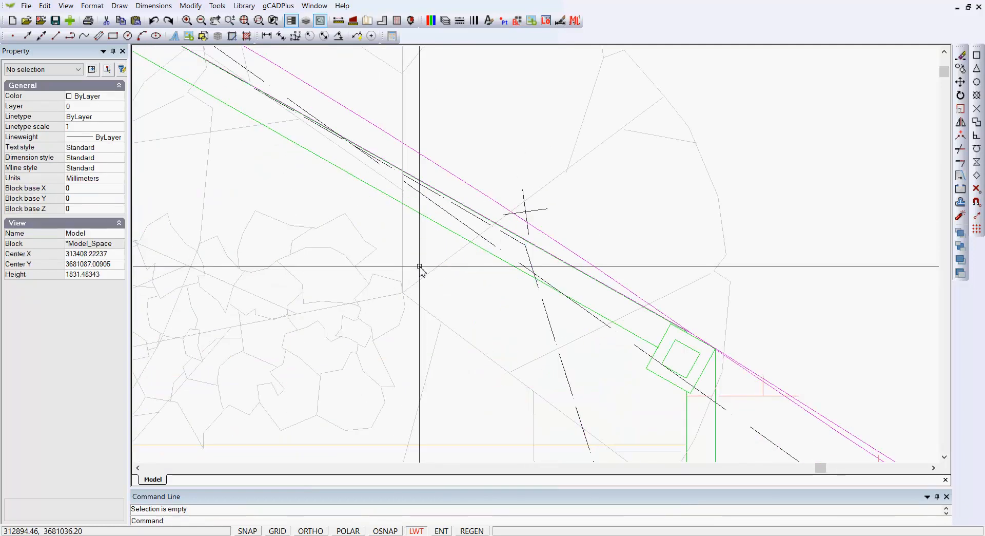
left_click(476, 218)
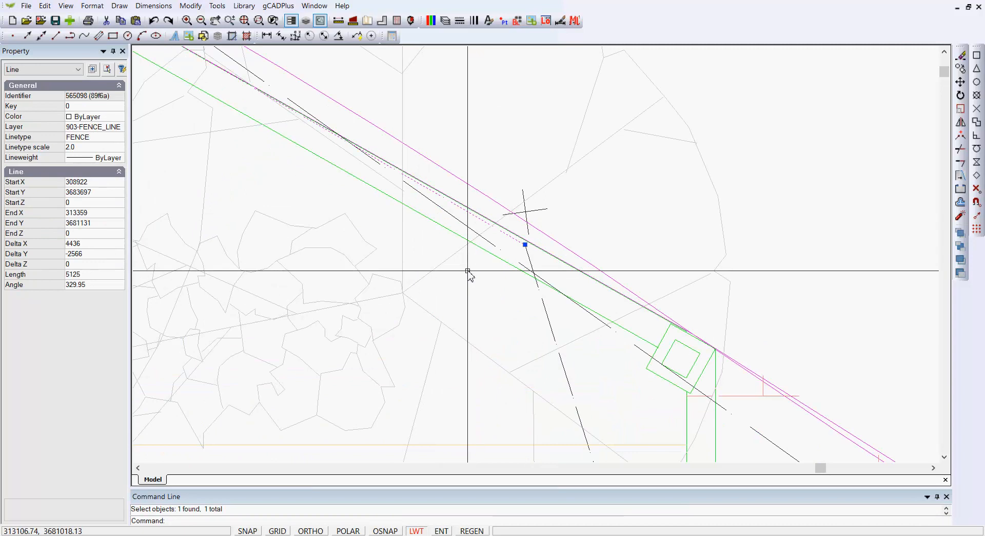
key("Escape")
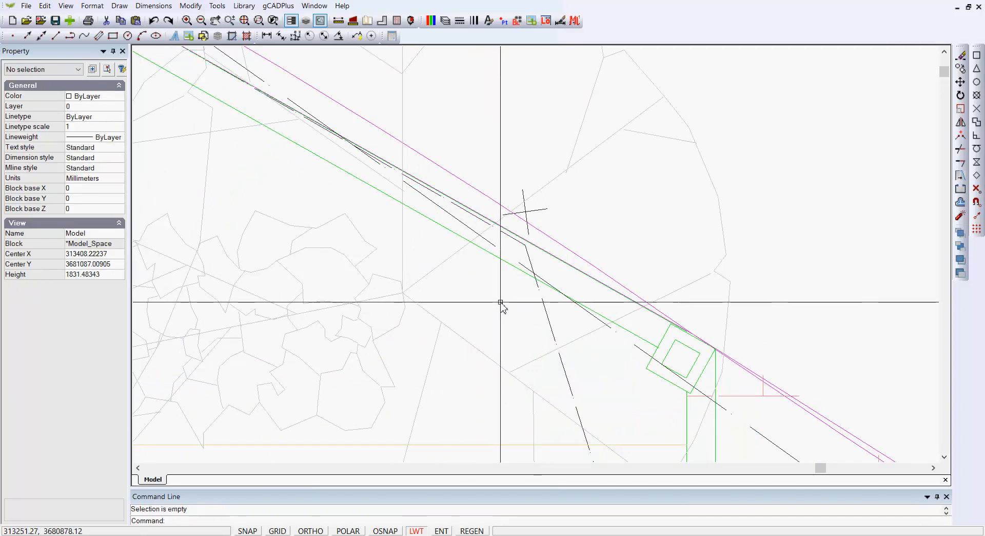
Delete the three 903-FENCE_LINE segments that detour across the lawn corner and the paving near the gate.
scroll(488, 299, "down", 3)
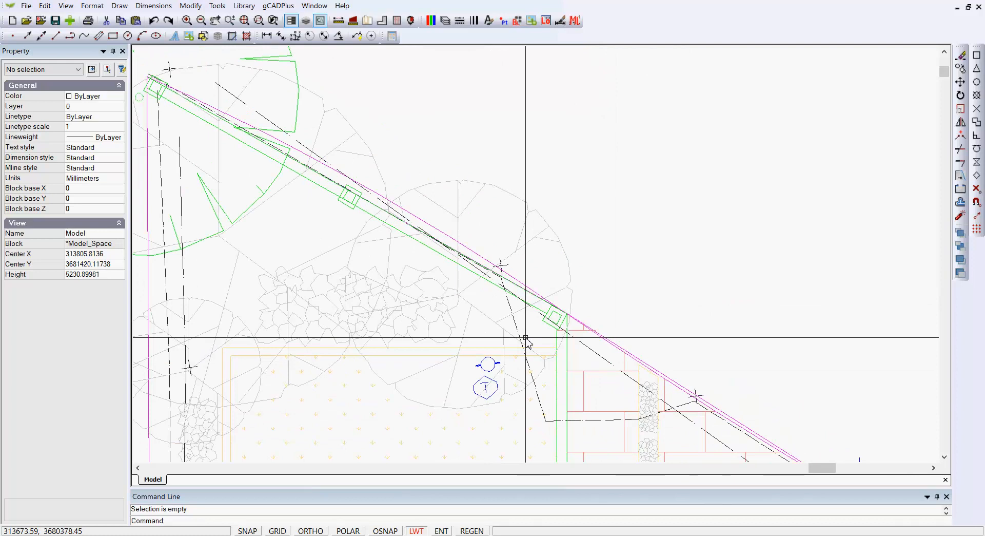
left_click(515, 322)
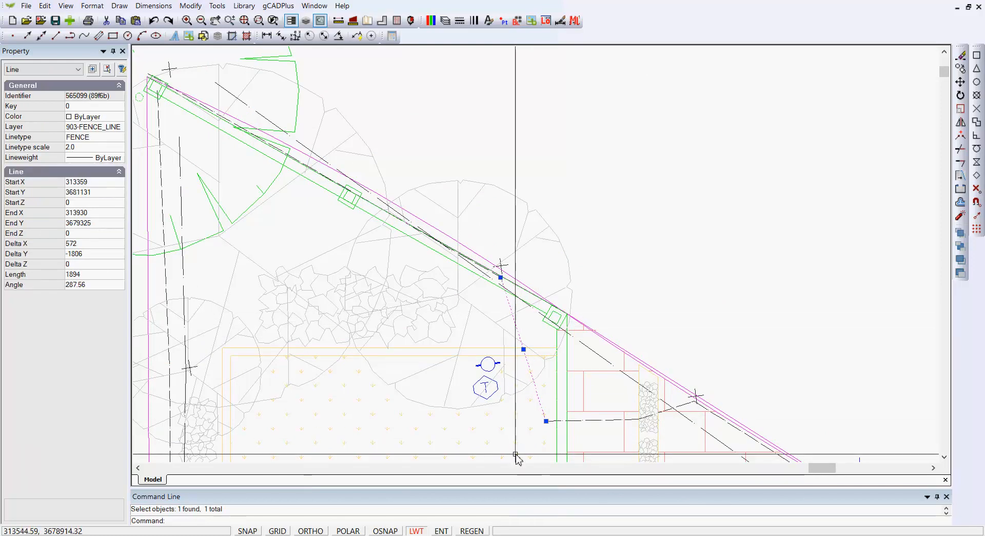
left_click(592, 421)
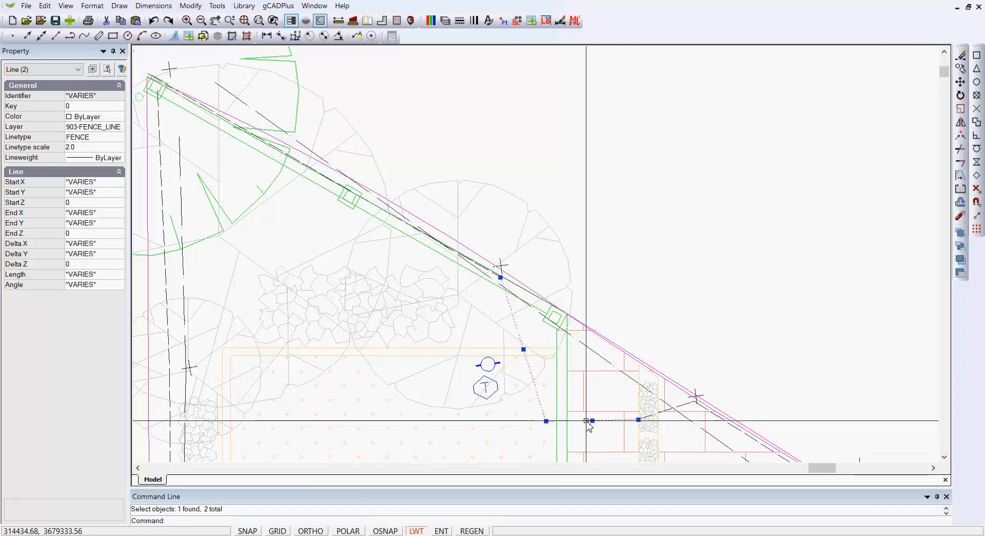
left_click(684, 406)
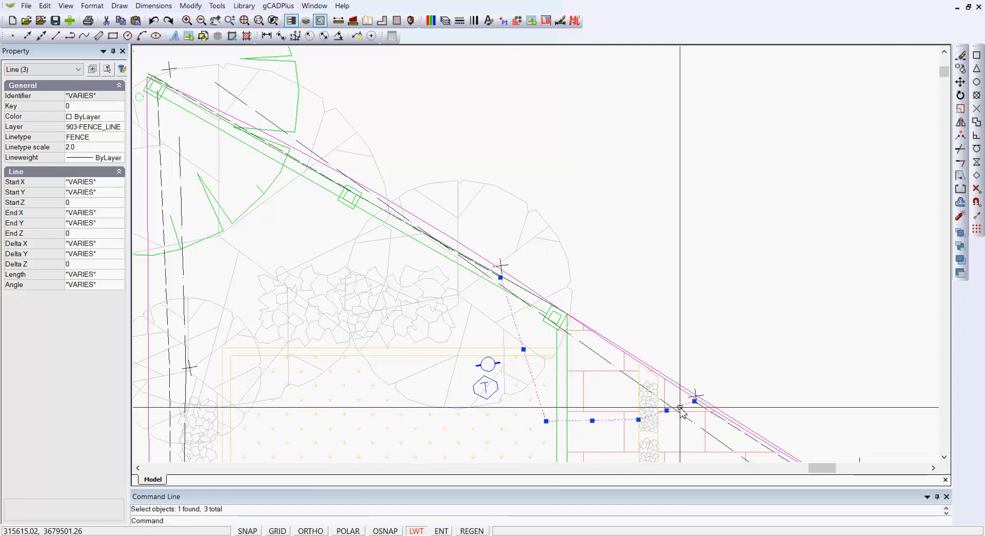
key("Delete")
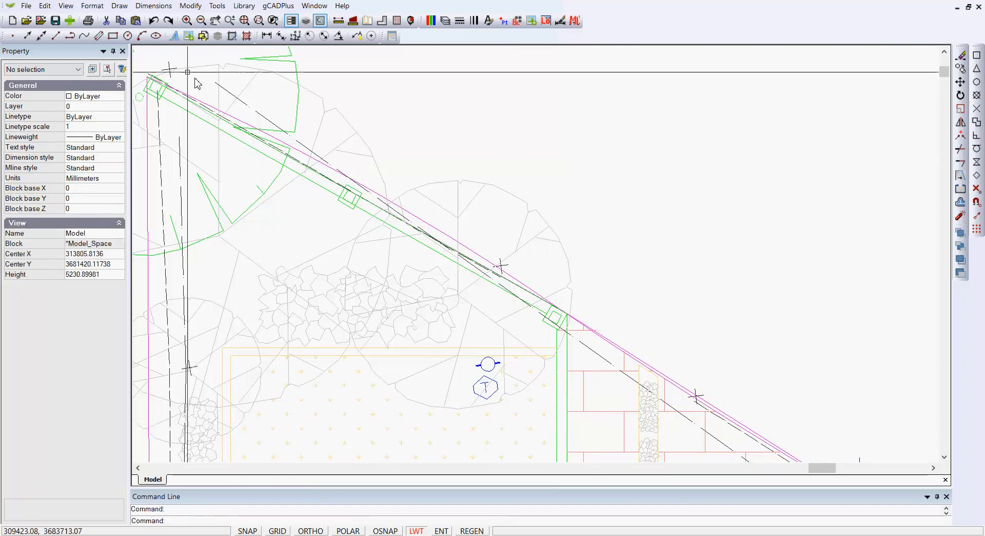
Draw a snapped line about 2940 mm long closing the fence-line gap between the two survey crosses above the paving.
left_click(119, 6)
left_click(135, 16)
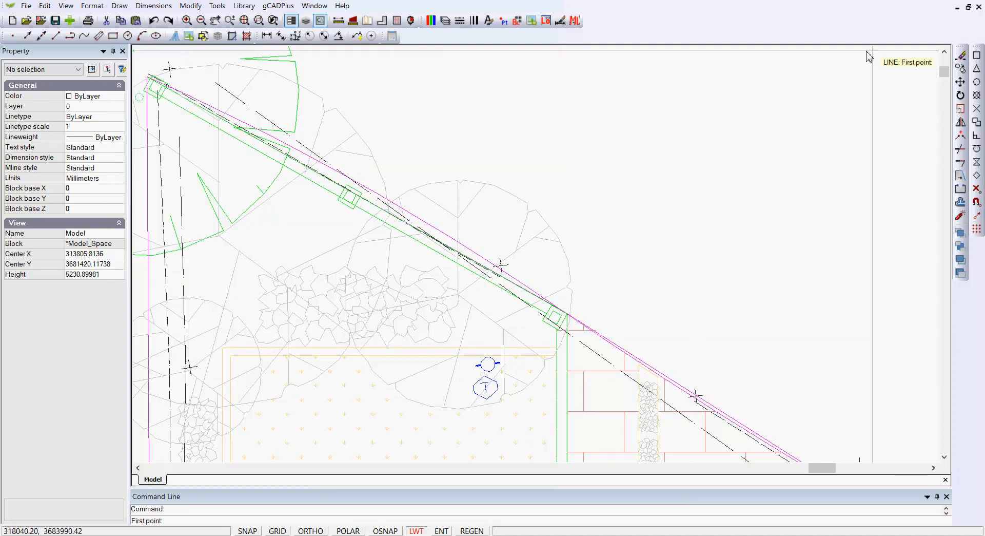
key("F3")
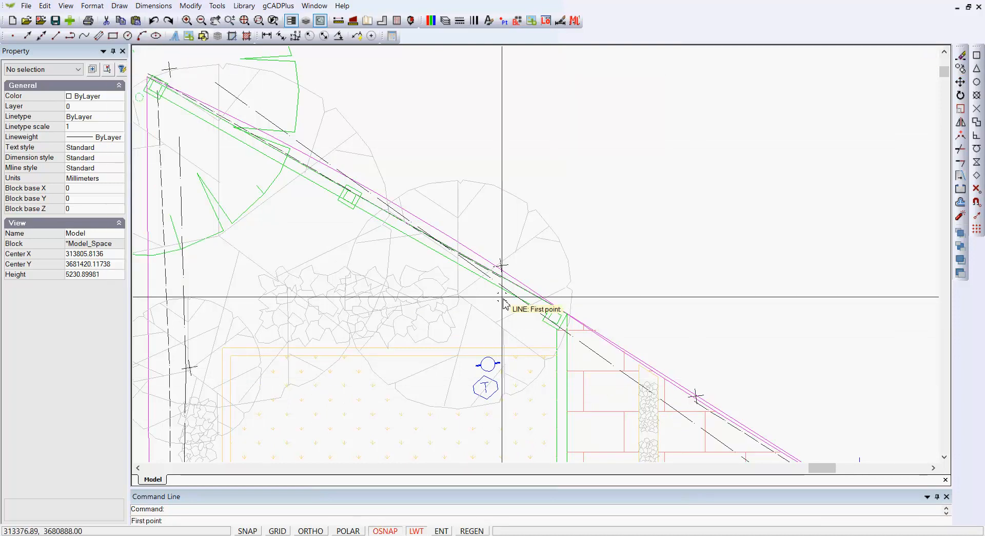
left_click(500, 278)
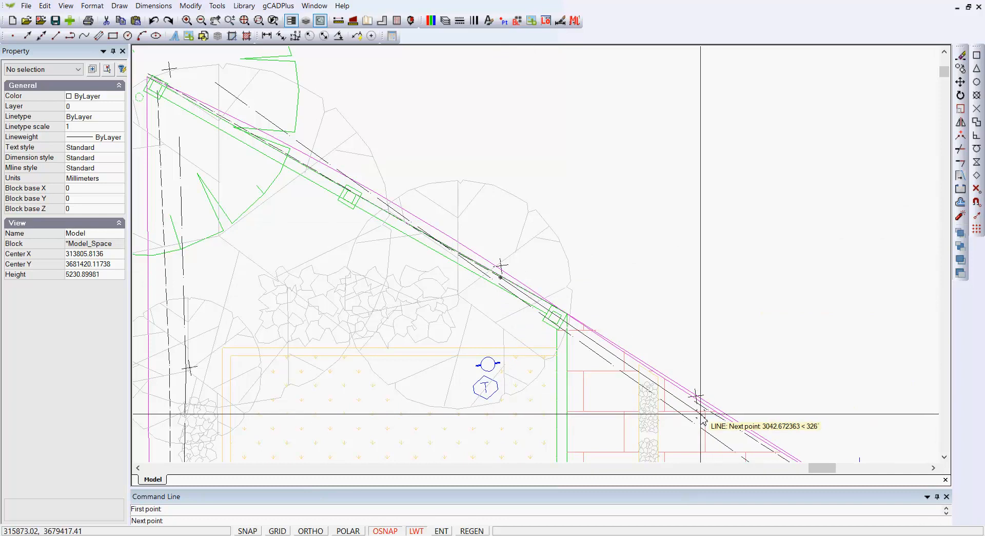
key("F3")
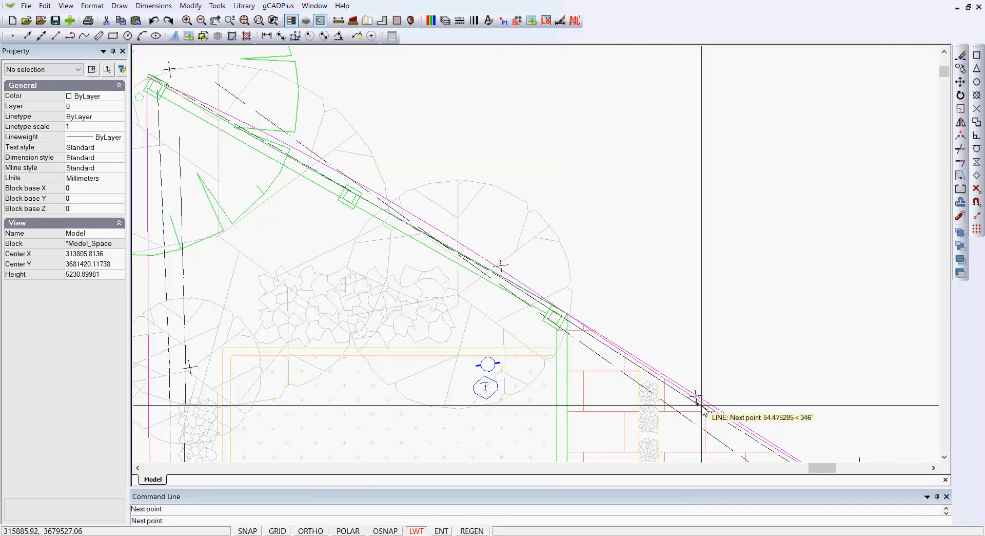
right_click(727, 352)
left_click(752, 360)
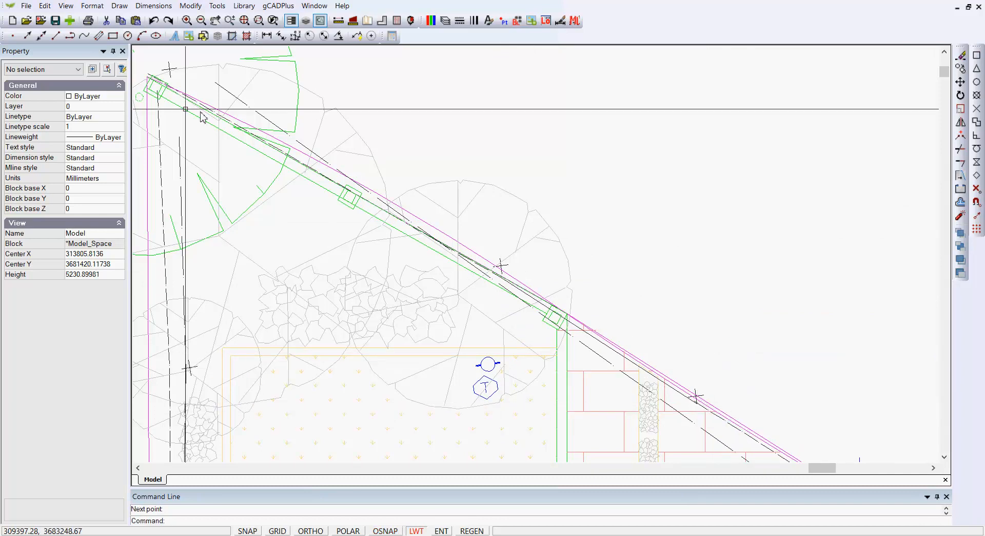
Match the new line's properties to the adjoining dashed fence line segment with Match Properties.
left_click(190, 6)
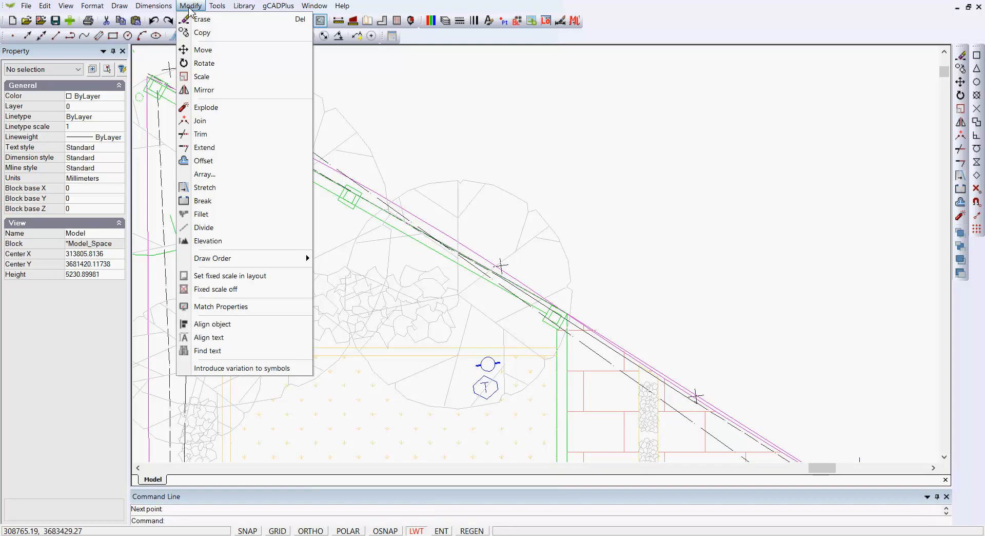
left_click(231, 306)
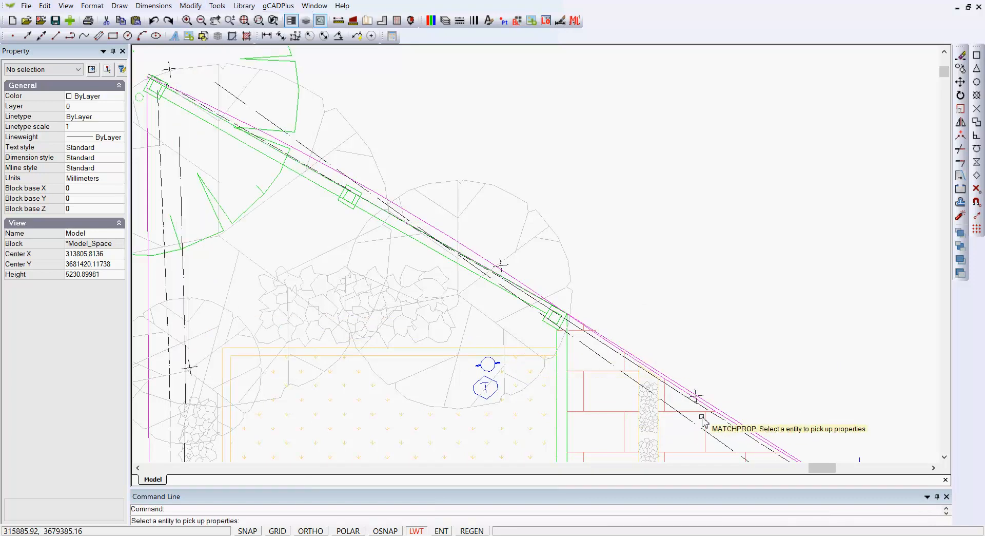
scroll(708, 425, "up", 4)
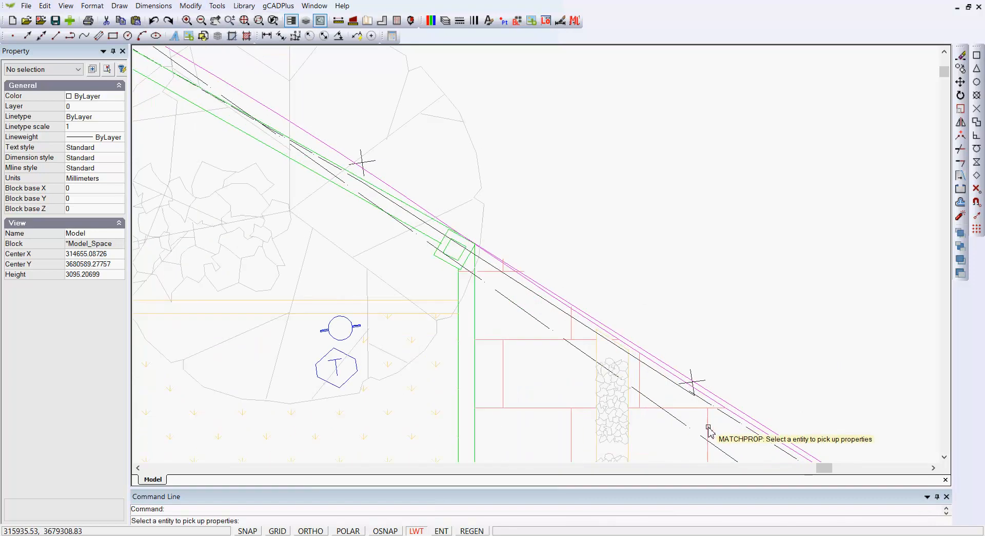
left_click(739, 408)
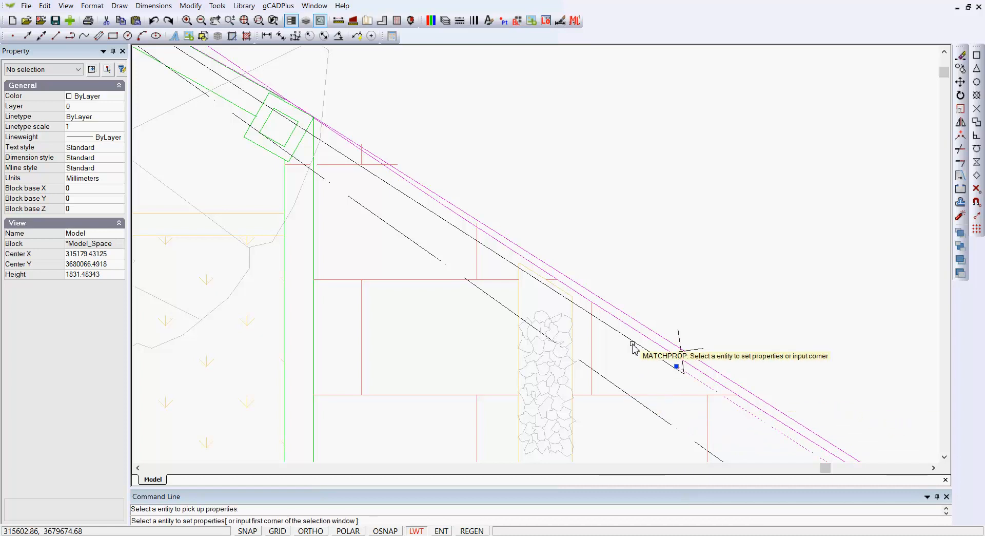
key("Escape")
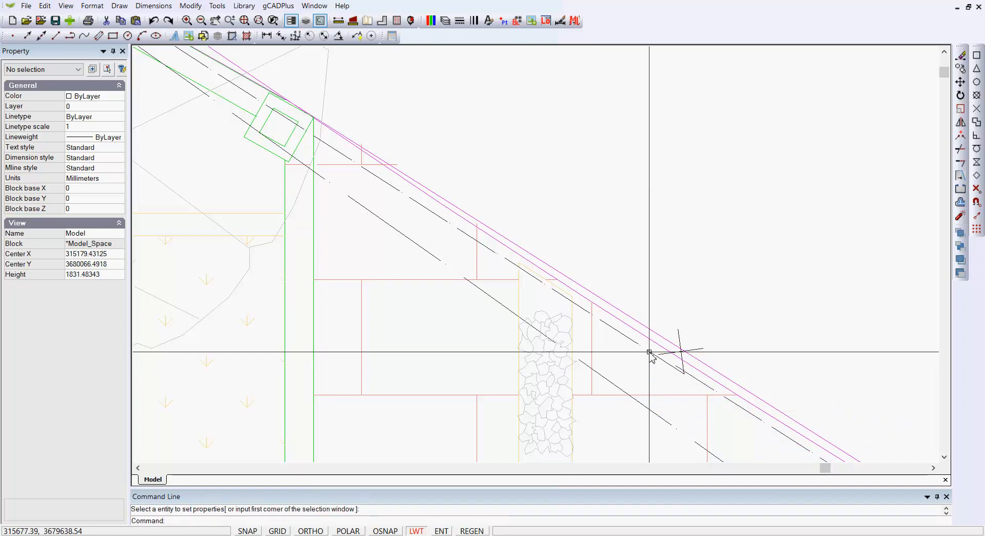
Move the new fence line's lower endpoint exactly onto the start of the adjoining dashed segment near the survey cross.
left_click(646, 354)
left_click(675, 392)
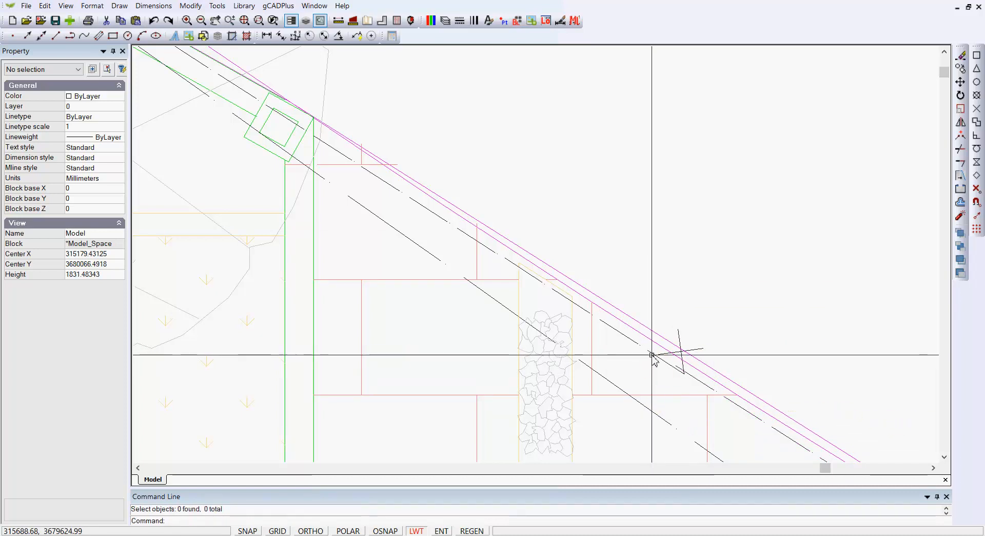
scroll(668, 390, "up", 3)
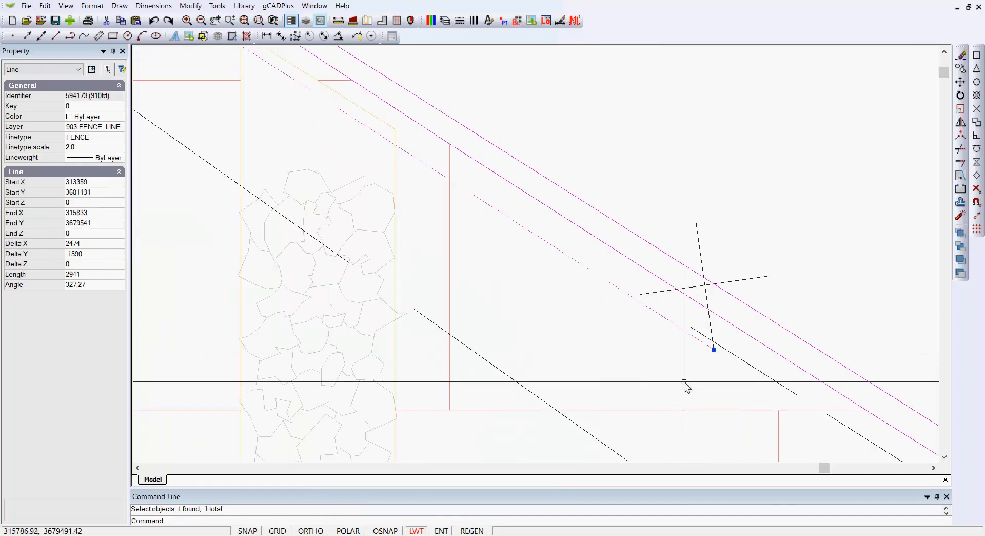
left_click(714, 350)
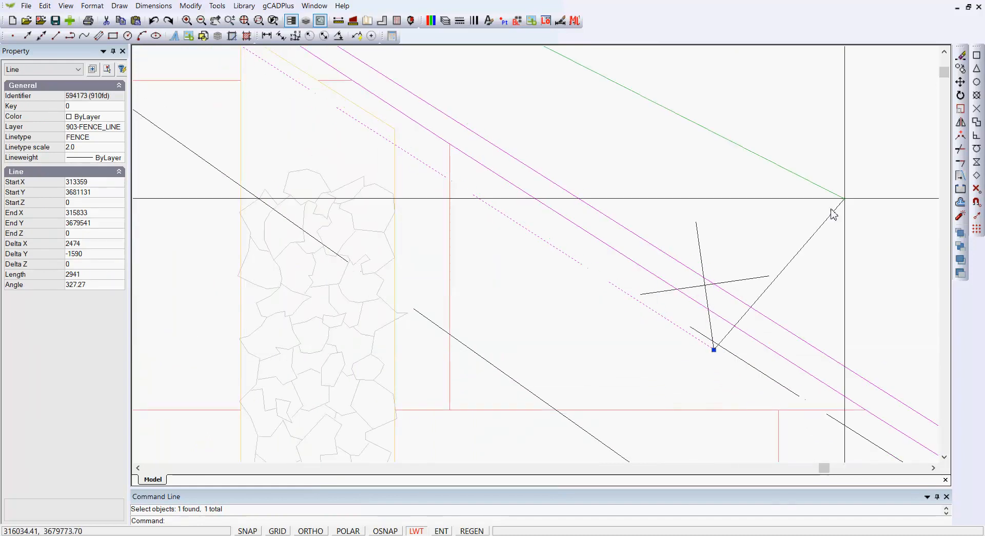
left_click(973, 66)
left_click(690, 326)
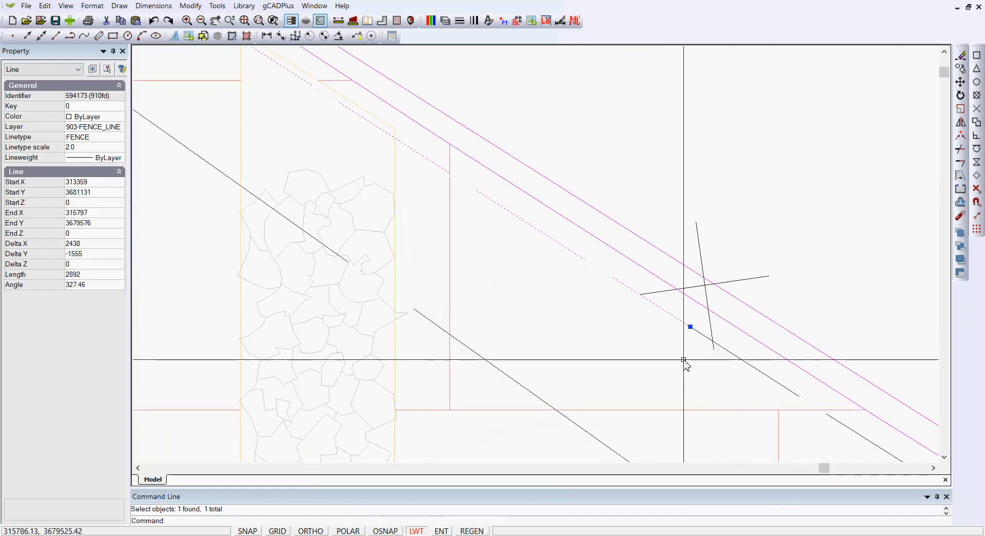
scroll(684, 360, "up", 1)
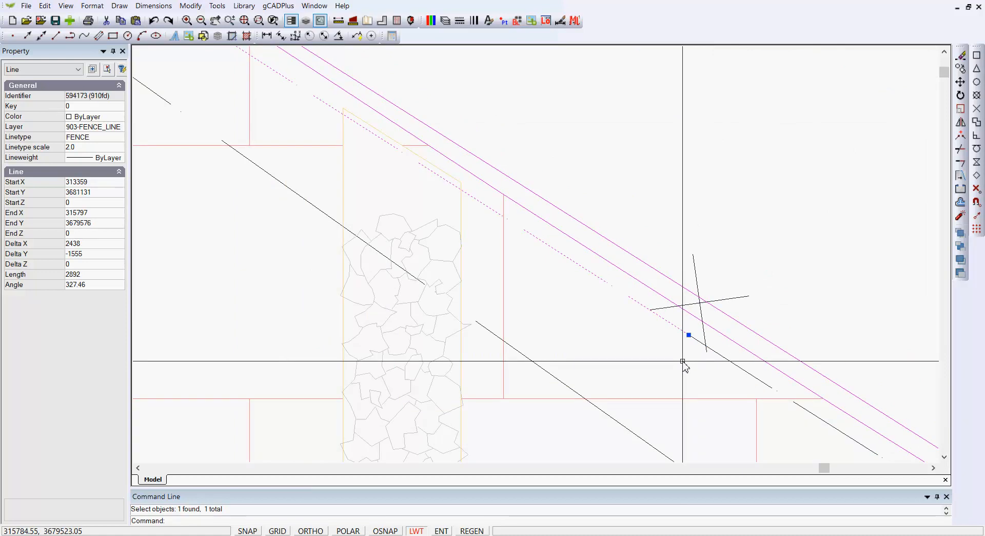
scroll(684, 360, "down", 3)
key("Escape")
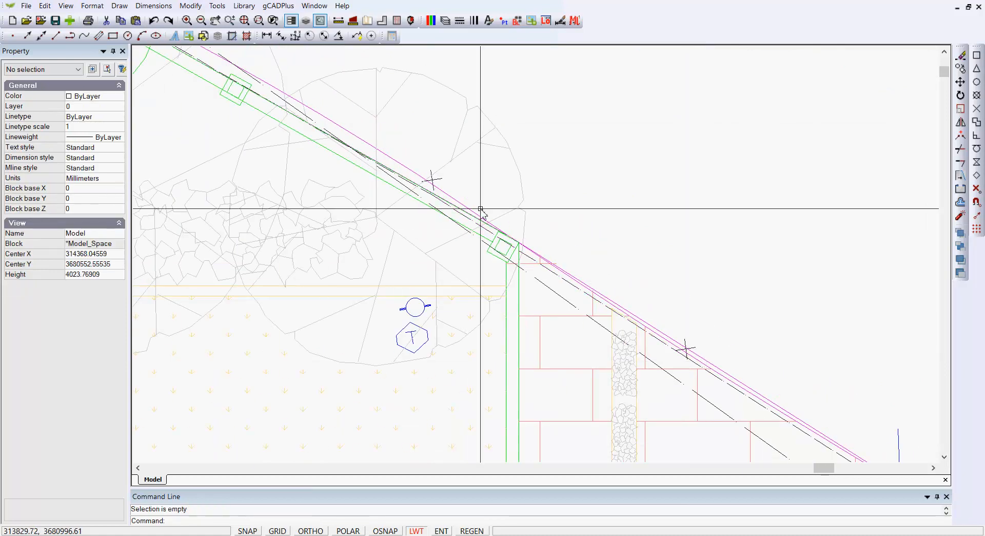
Inspect the layer and extents of the remaining long dashed fence line that crosses the paving diagonally above the gates.
scroll(713, 259, "down", 4)
middle_click_drag(596, 437, 557, 343)
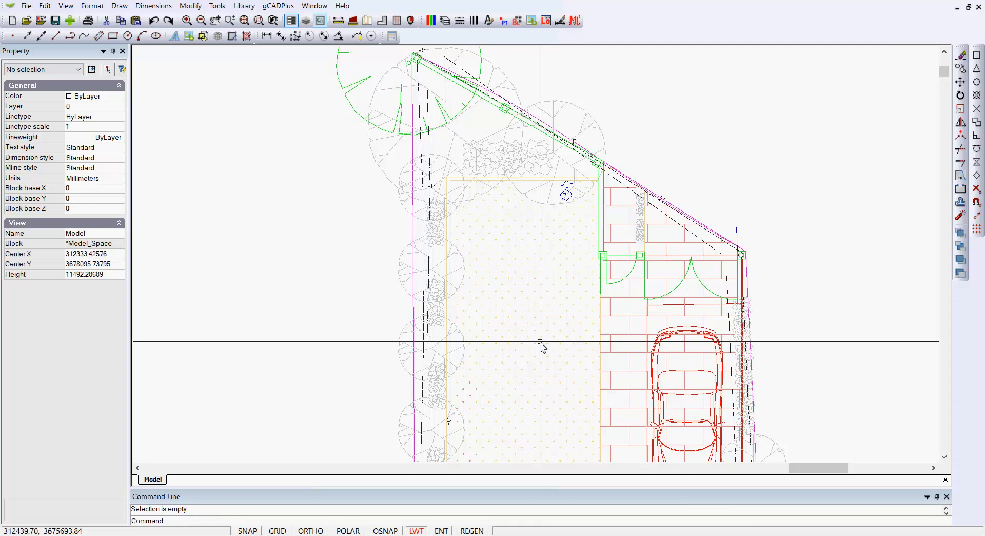
scroll(672, 234, "up", 2)
left_click(670, 217)
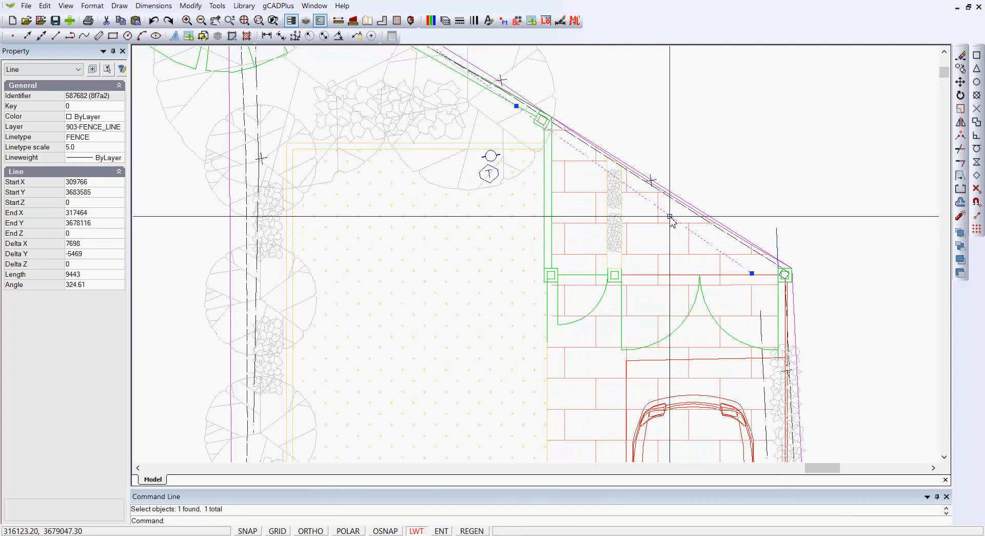
scroll(517, 301, "down", 3)
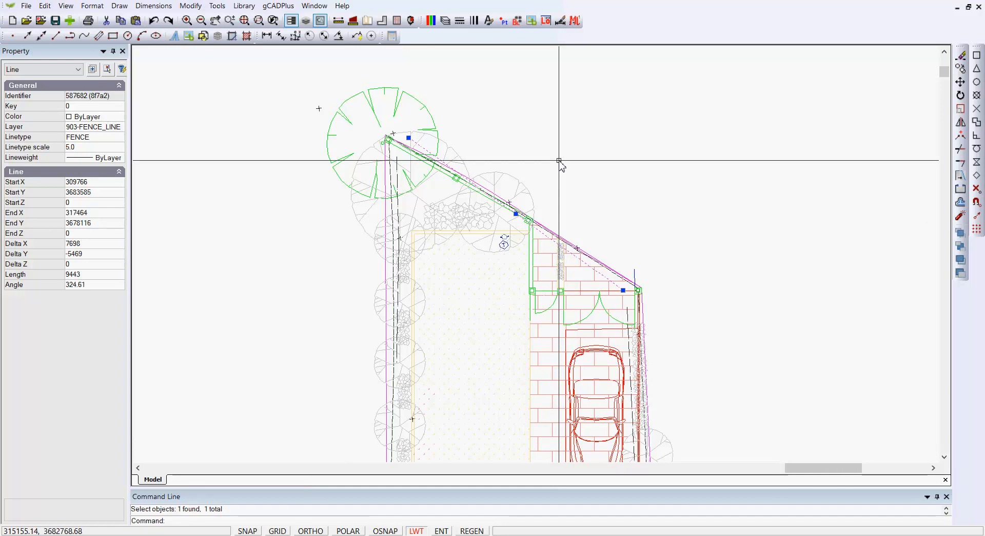
key("Escape")
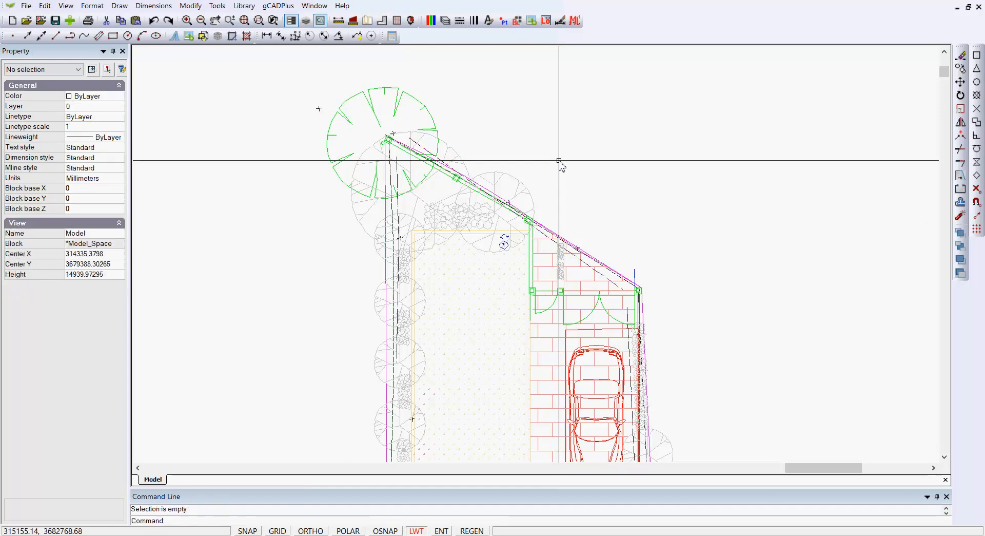